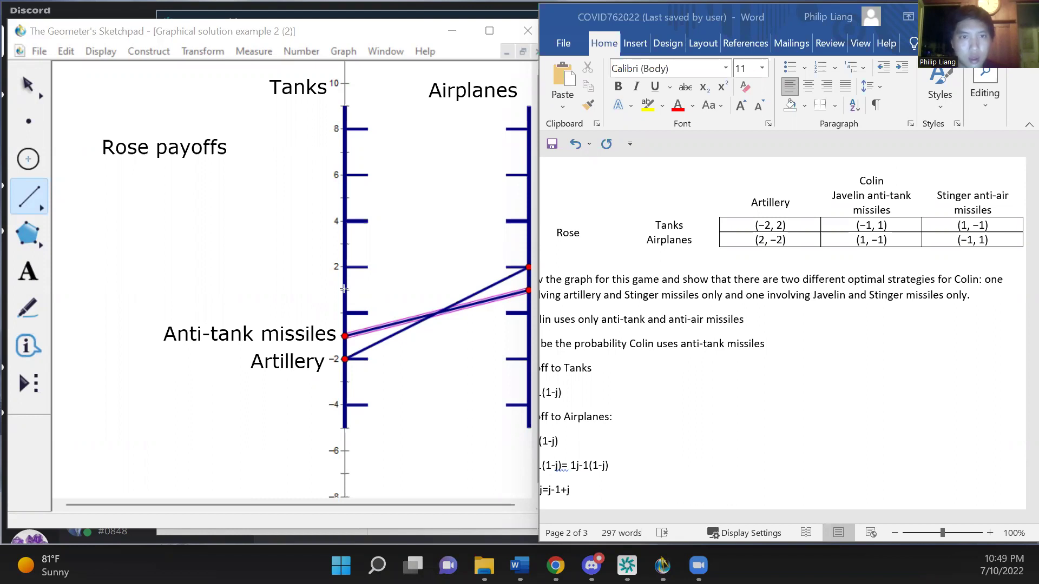
Step: Draw the Anti-air missiles payoff line across the other two and label it 'Anti-air missiles'
left_click_drag(344, 289, 528, 338)
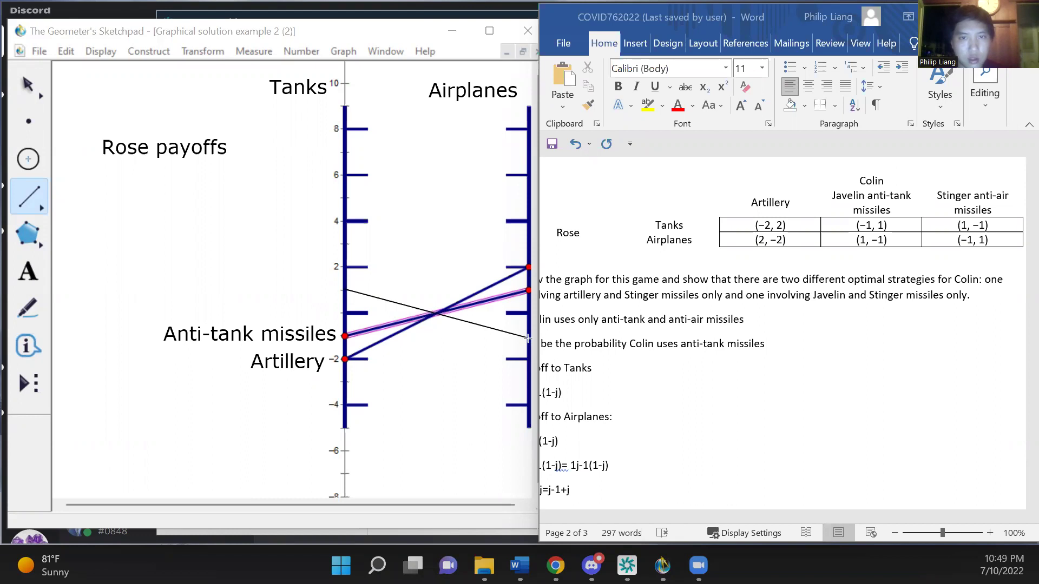
double_click(153, 284)
type("Ant")
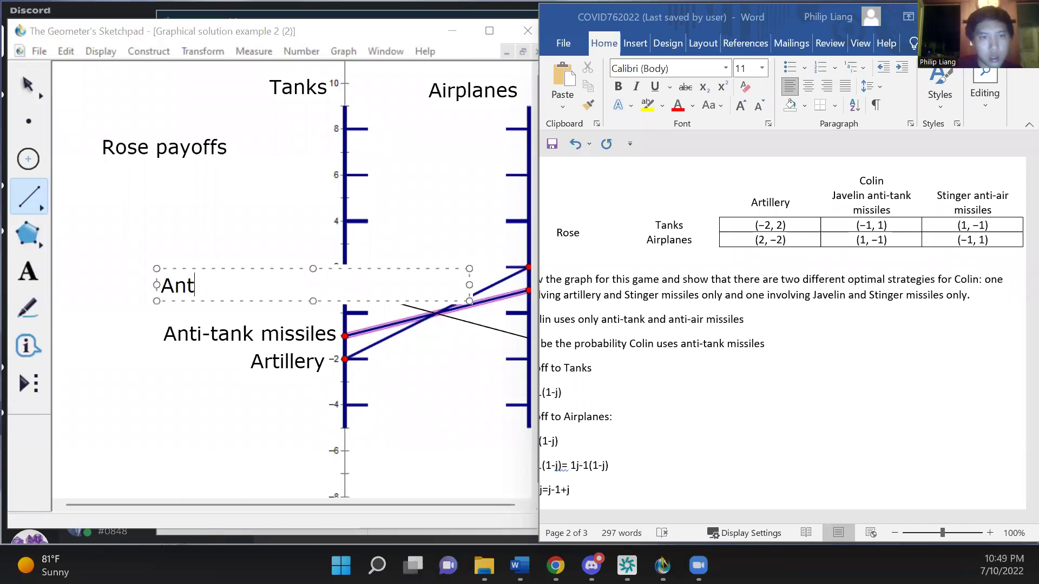
type("i-air mis")
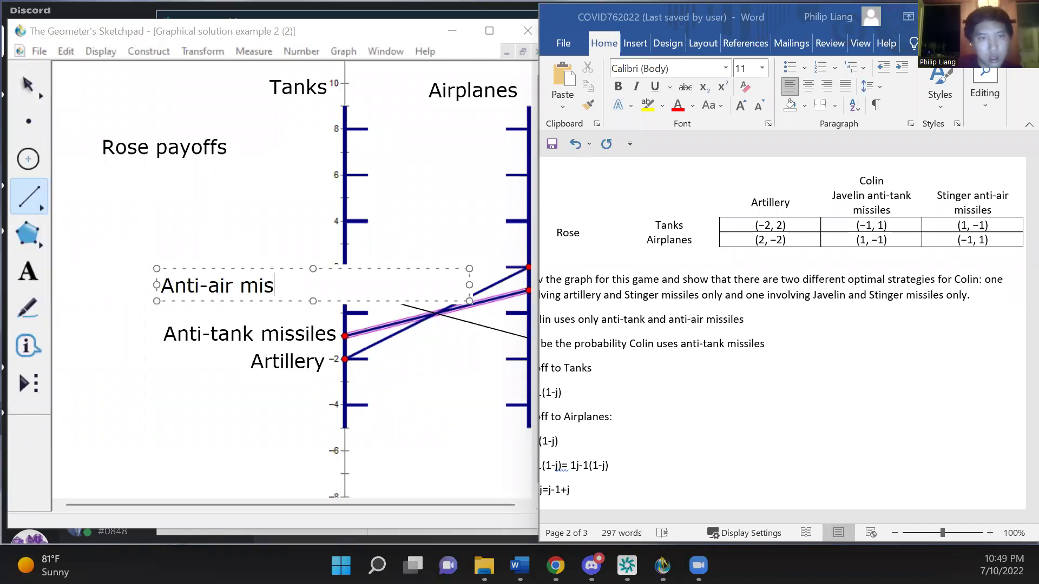
type("siles")
left_click_drag(415, 267, 417, 266)
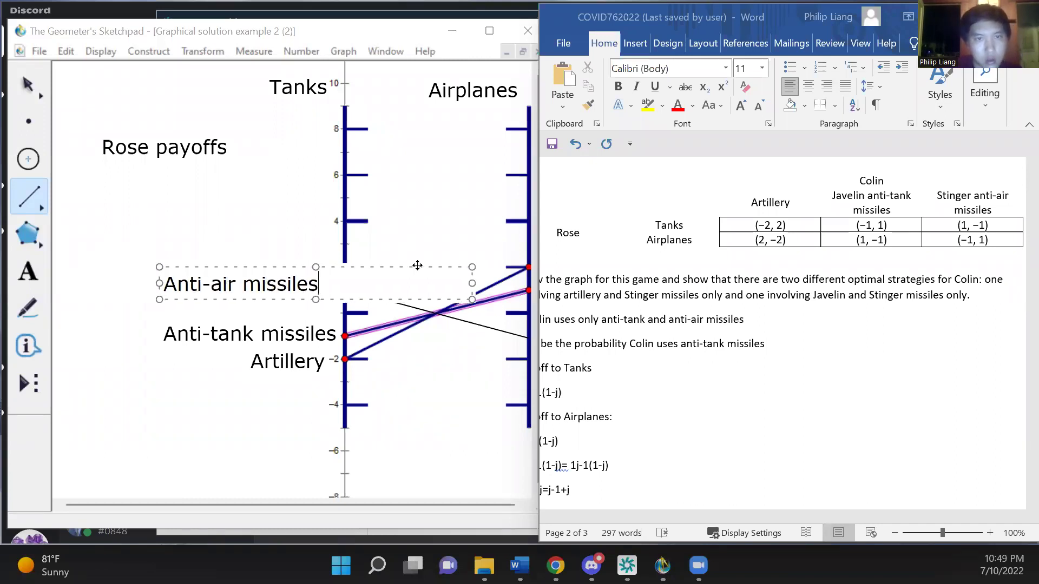
key("Escape")
key("Escape")
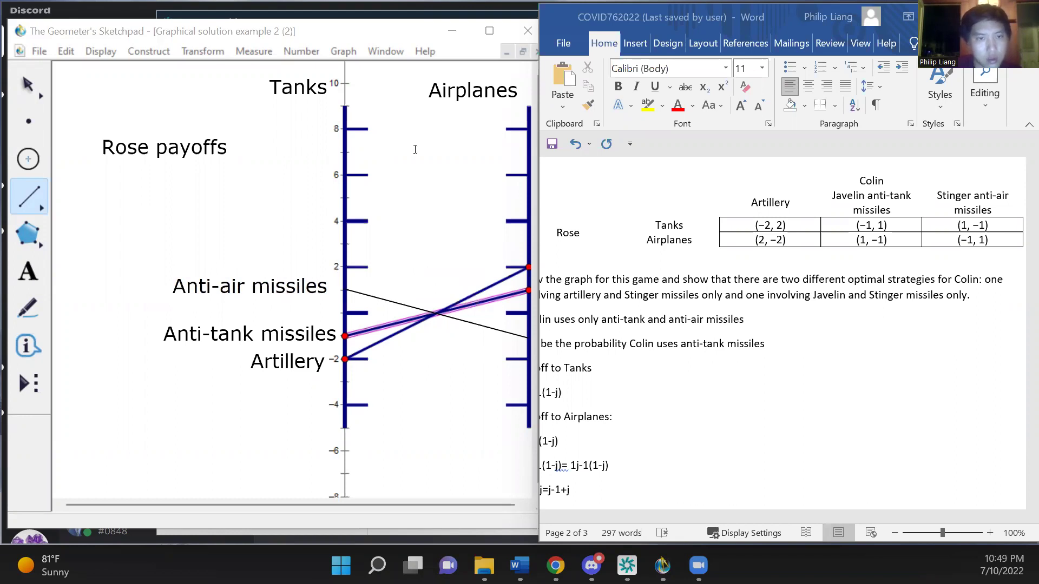
Step: Put a vertical line through the crossing, captioned 'Rose's equilibrium strategy' wrapped onto three lines
mouse_move(424, 139)
left_mouse_down()
mouse_move(442, 373)
mouse_move(424, 396)
left_mouse_up()
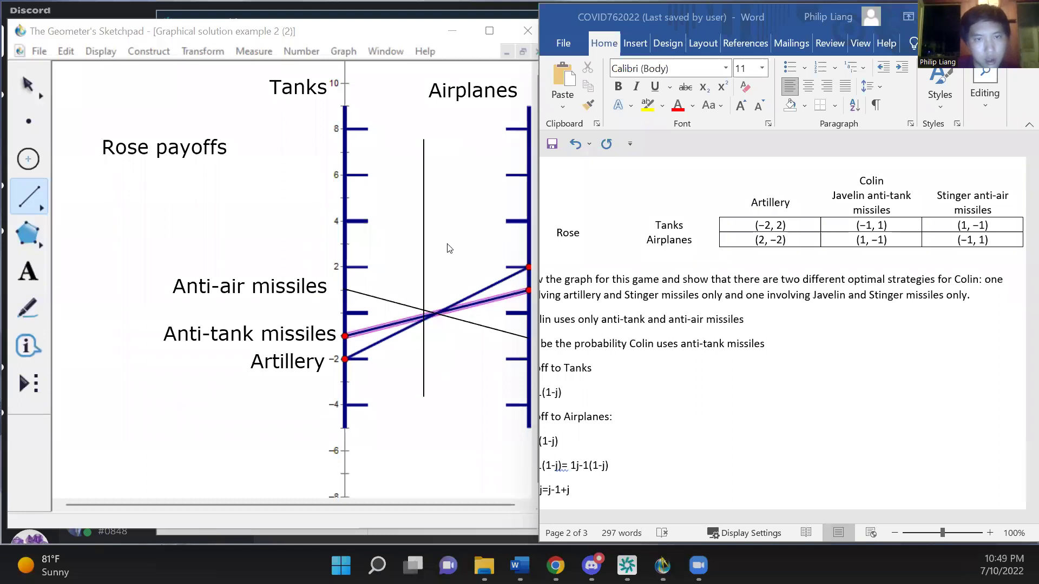
left_click_drag(433, 240, 437, 240)
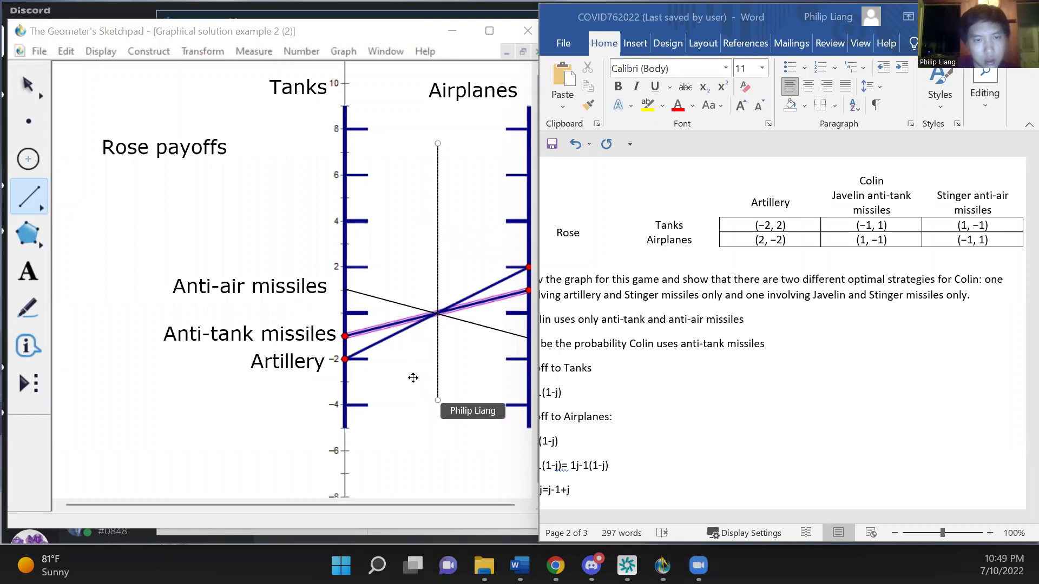
double_click(371, 426)
type("Rose")
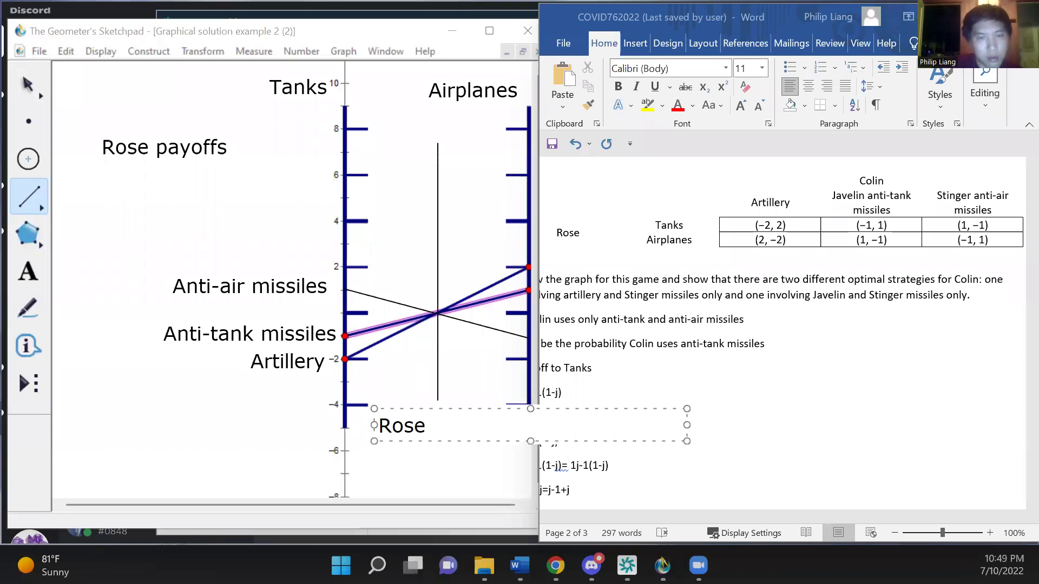
key("BackSpace")
type("'s eq")
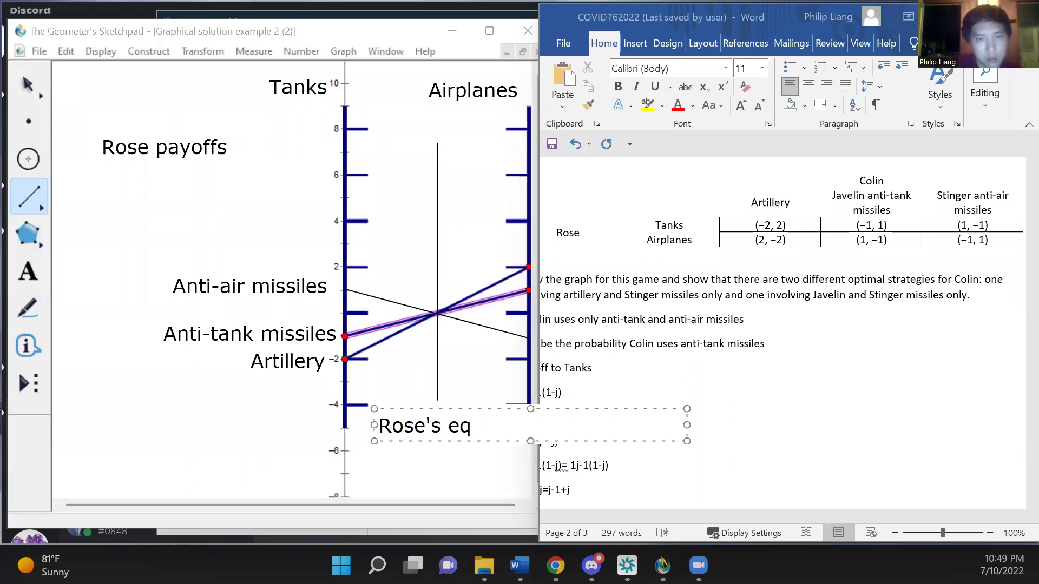
key("BackSpace")
type("uilibri")
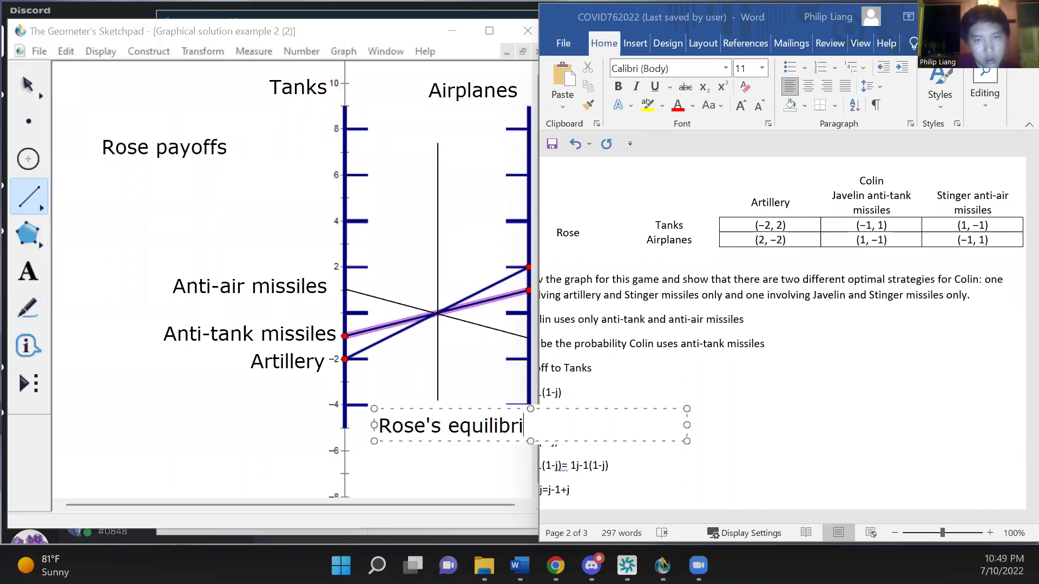
type("um straet")
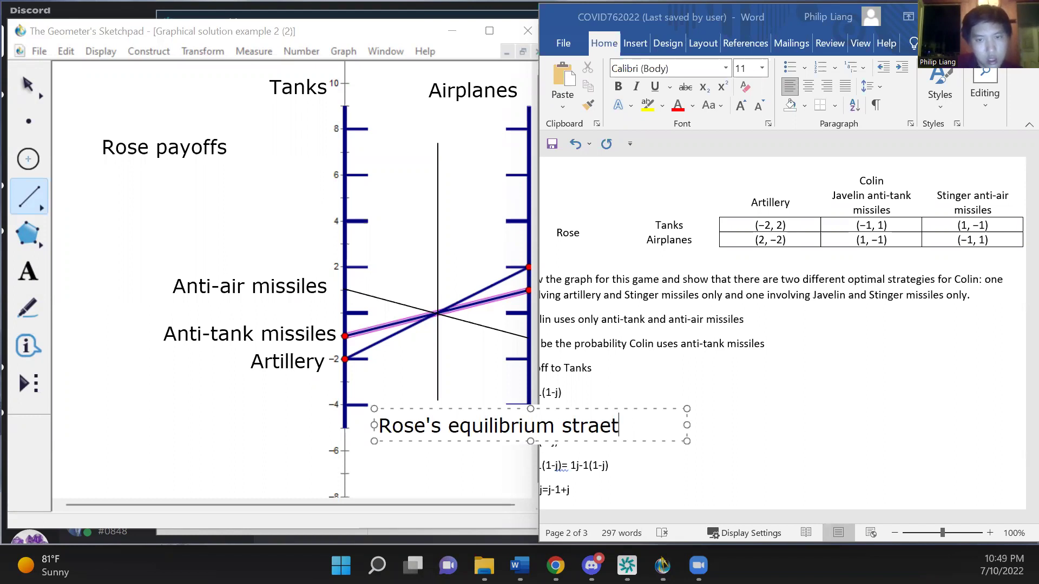
key("BackSpace")
key("BackSpace")
type("tegy")
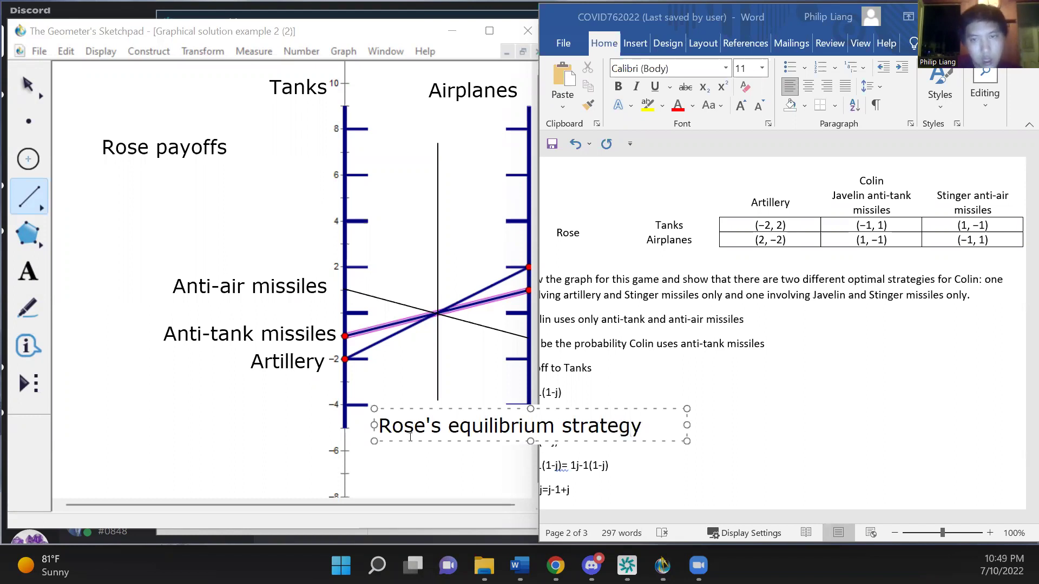
left_click_drag(687, 425, 509, 441)
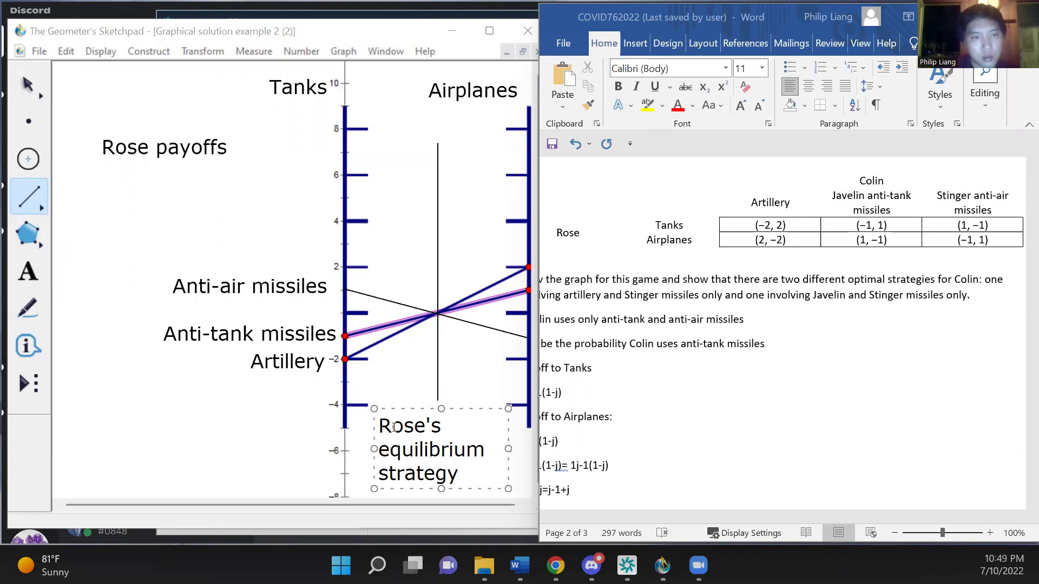
key("Escape")
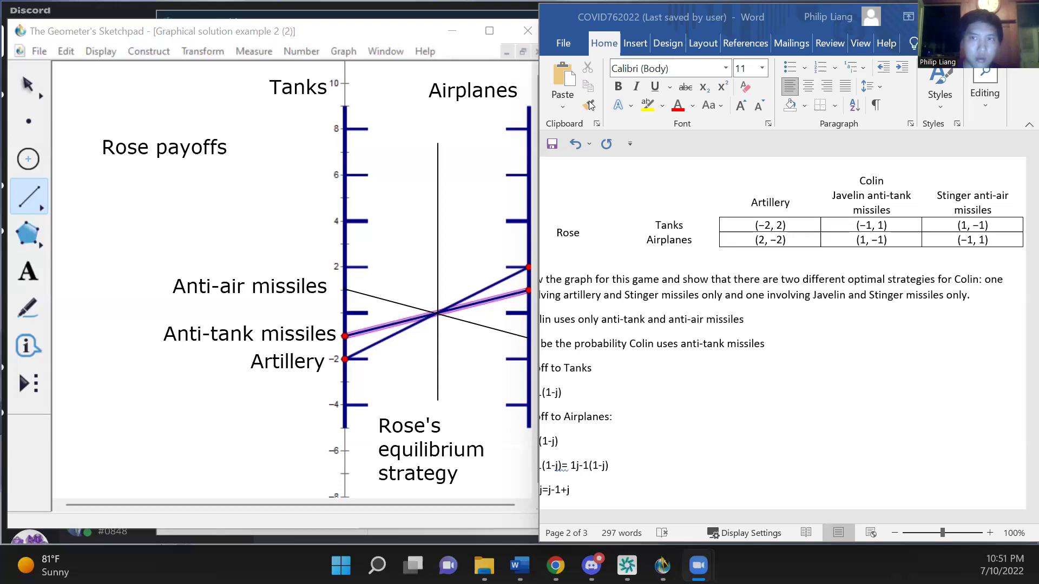
Step: Bring the Word document to the front and maximize it
left_click(443, 201)
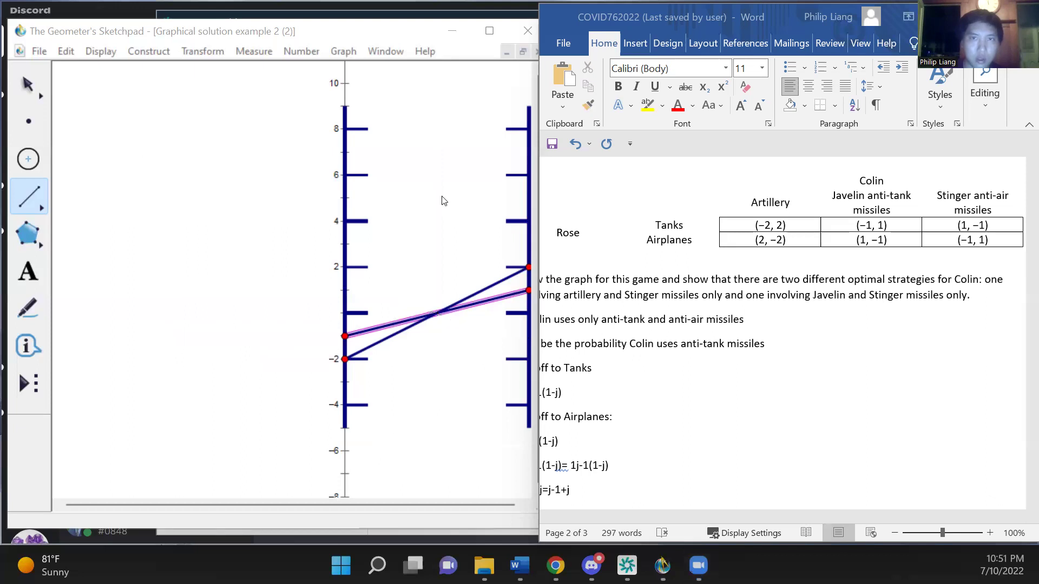
left_click(620, 266)
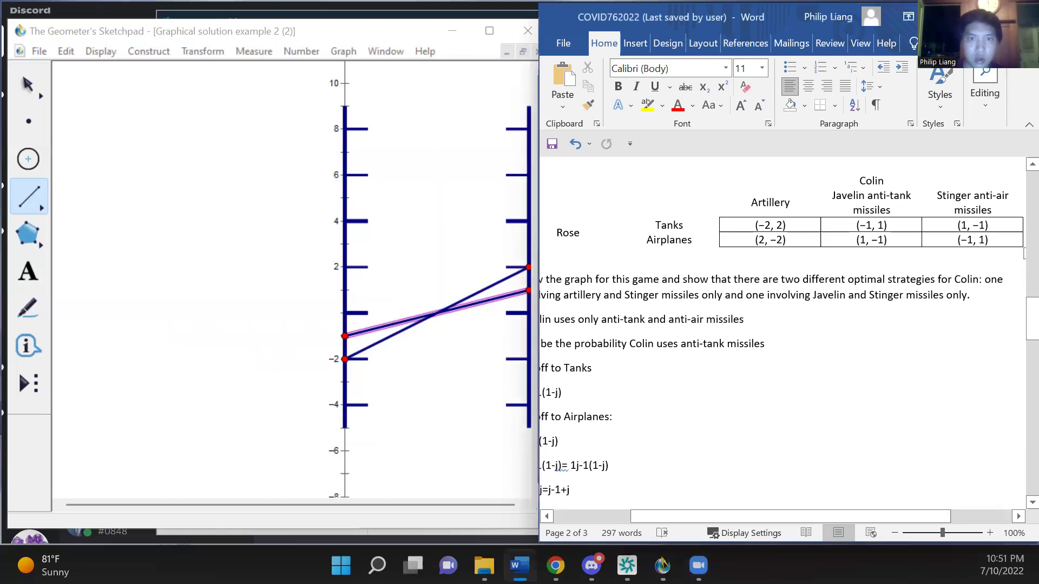
key("super+Up")
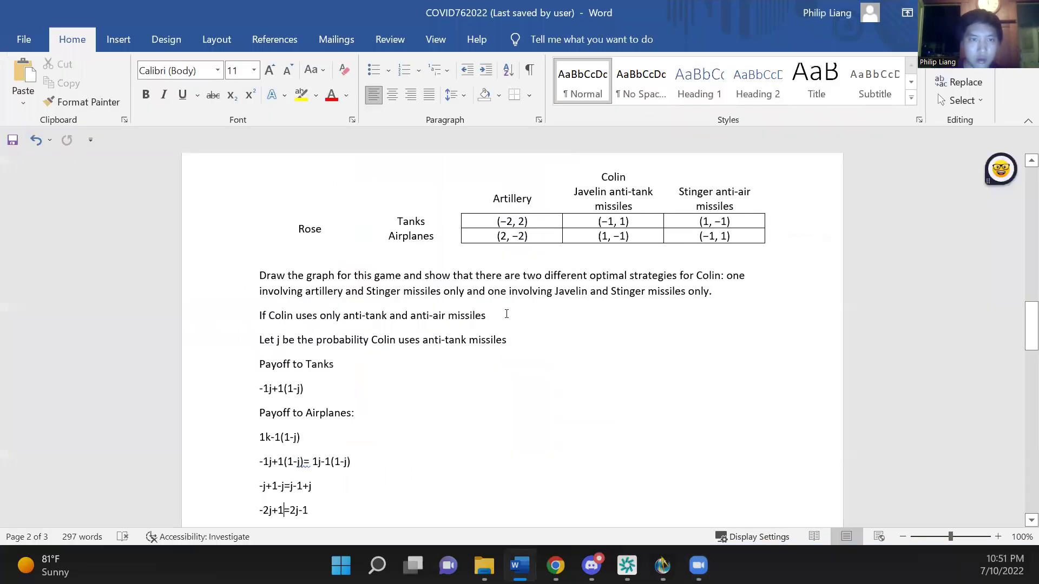
scroll(507, 314, "down", 3)
scroll(507, 315, "down", 6)
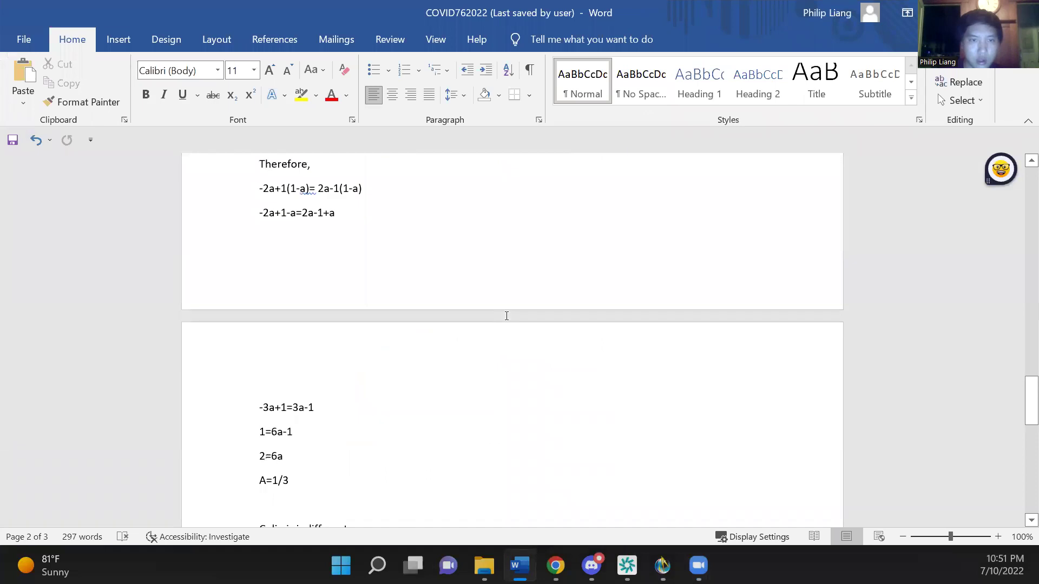
scroll(506, 316, "down", 4)
scroll(507, 317, "down", 1)
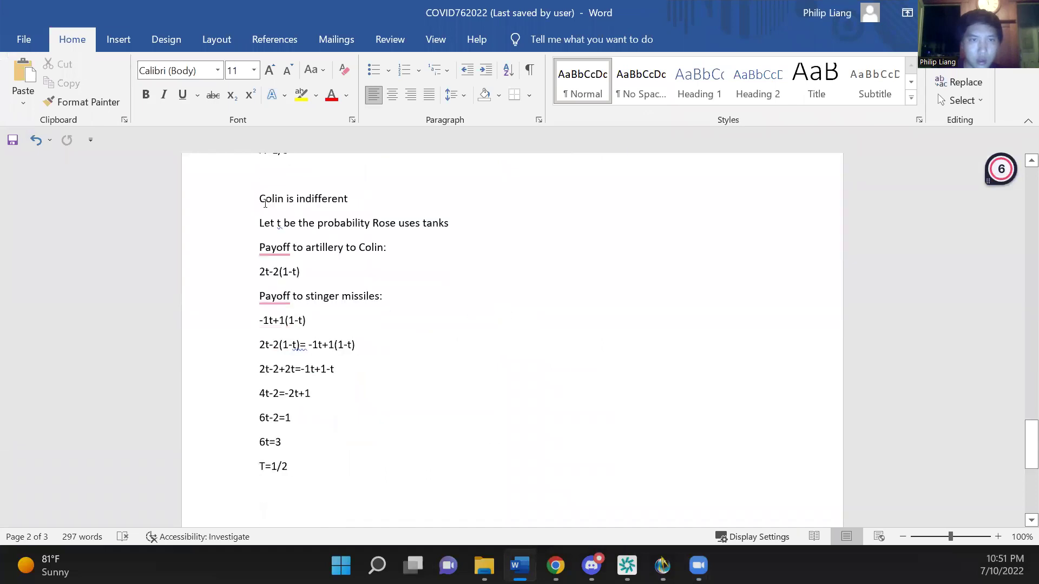
Step: Delete the 'Colin is indifferent' block down to T=1/2, then undo to restore it
left_click(258, 199)
left_click(331, 371, "shift")
left_click(303, 470, "shift")
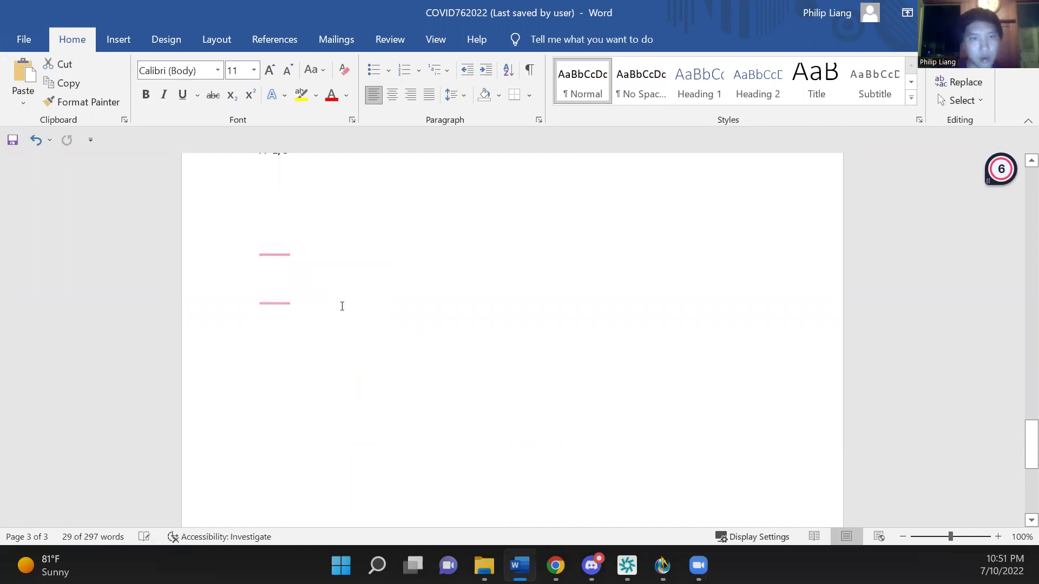
key("Delete")
scroll(342, 308, "up", 5)
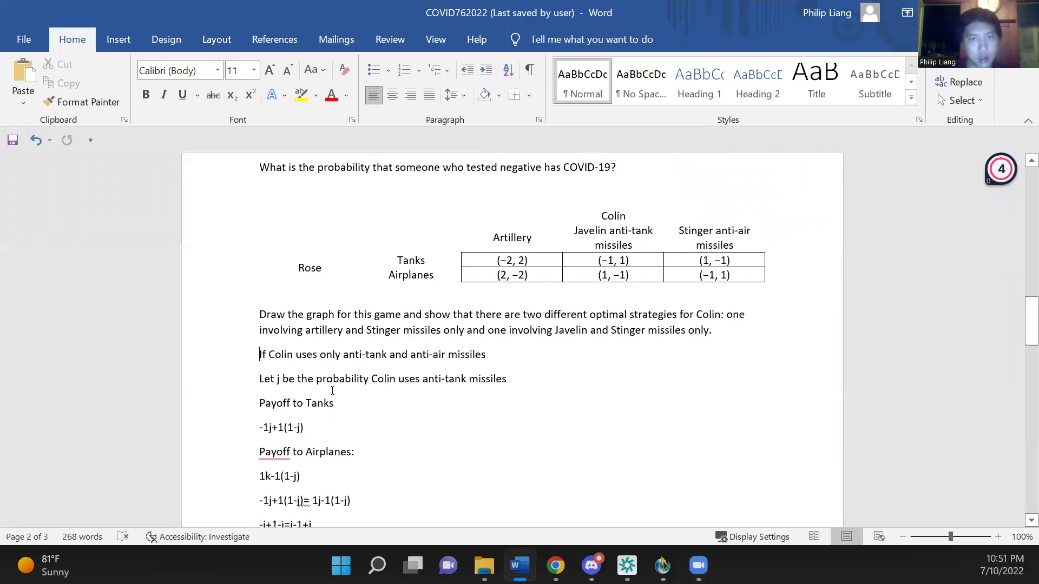
key("ctrl+z")
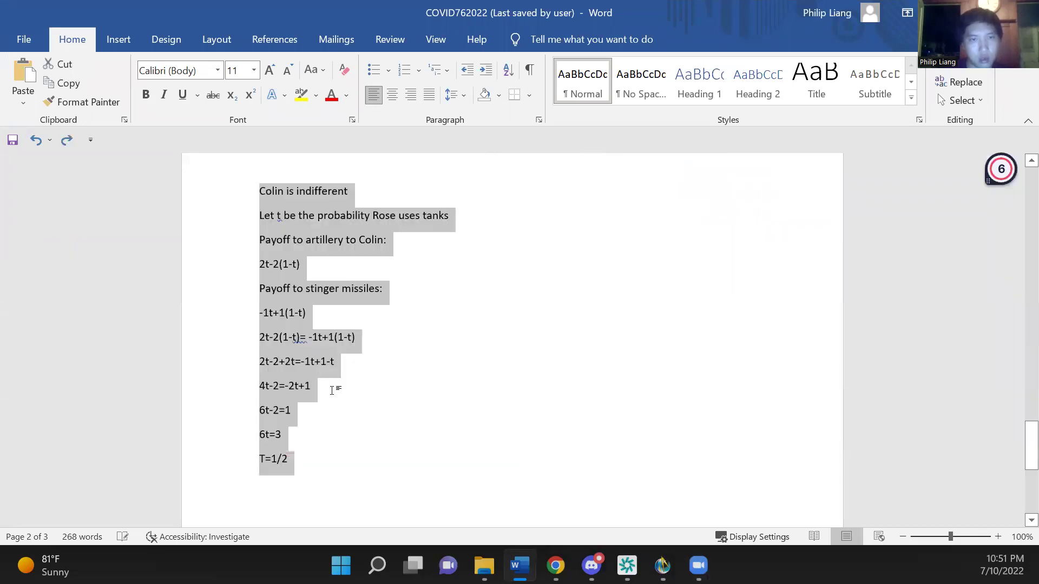
scroll(333, 391, "down", 2)
scroll(333, 391, "up", 10)
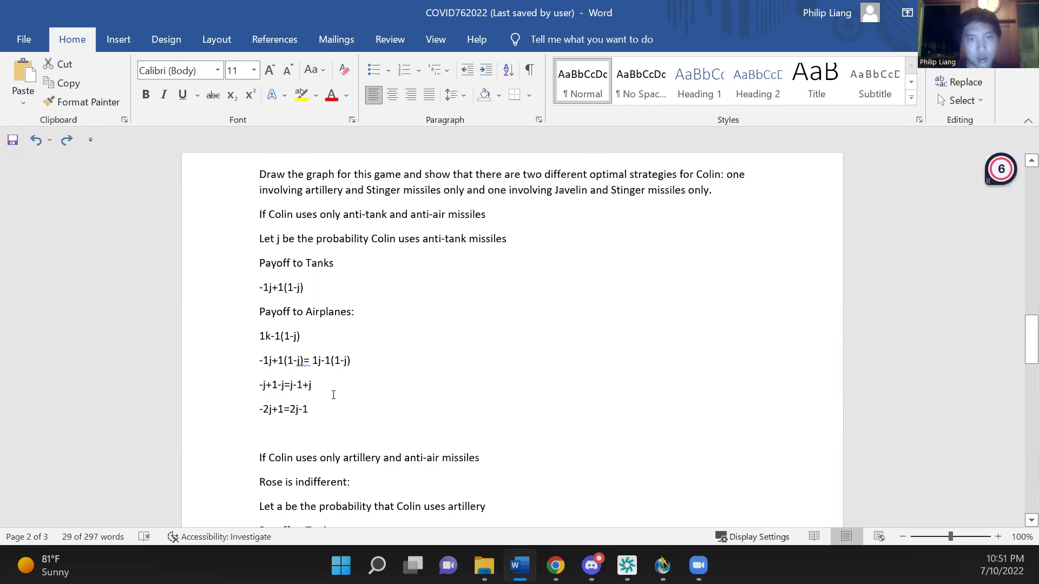
Step: Copy the Rose/Colin payoff table and paste it on the blank line under -2j+1=2j-1
scroll(774, 369, "down", 5)
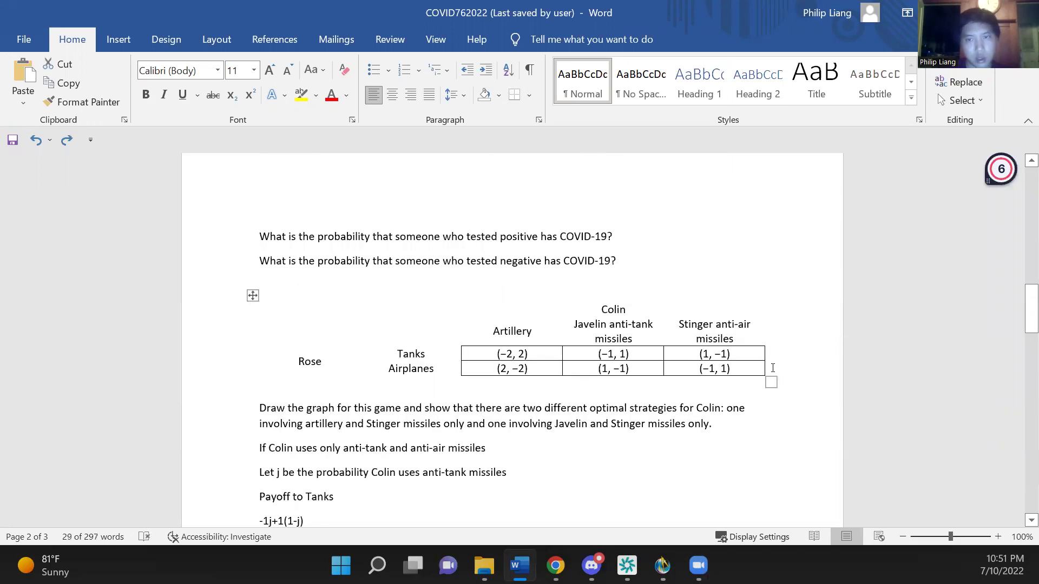
left_click_drag(772, 369, 322, 331)
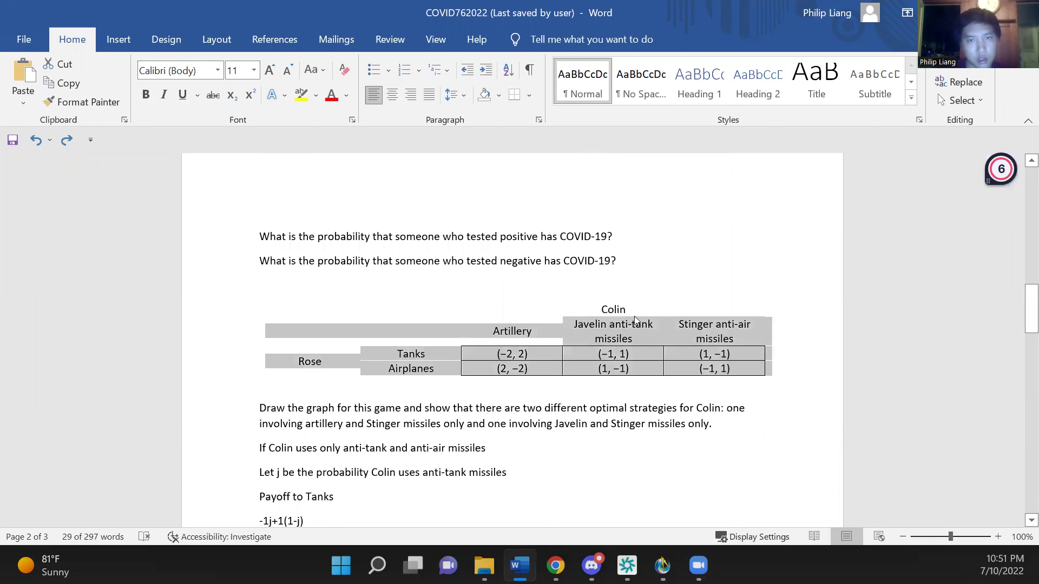
left_click(283, 312)
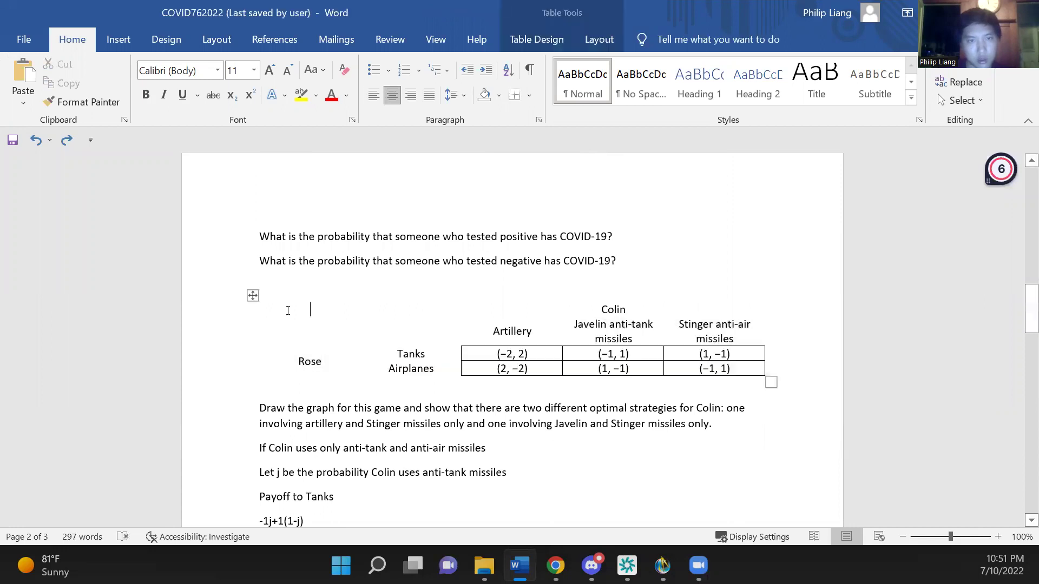
left_click(745, 374, "shift")
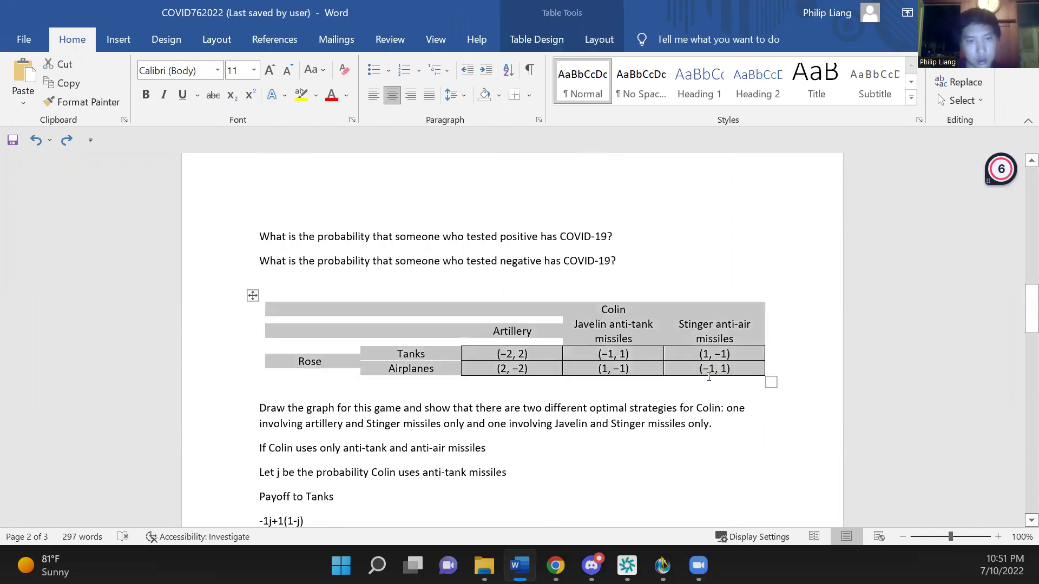
scroll(670, 386, "down", 3)
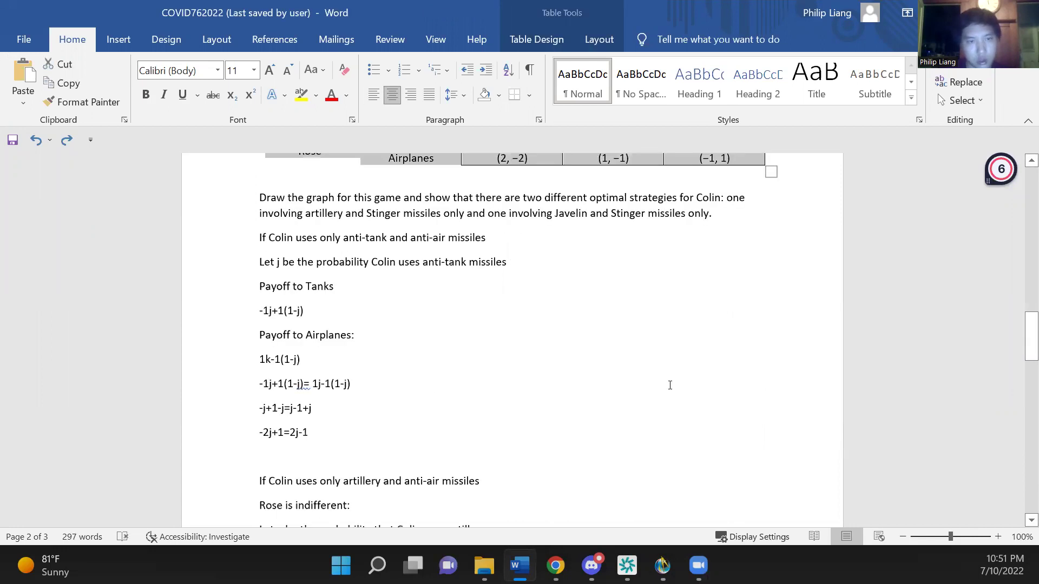
left_click(333, 437)
key("ctrl+v")
scroll(334, 438, "down", 6)
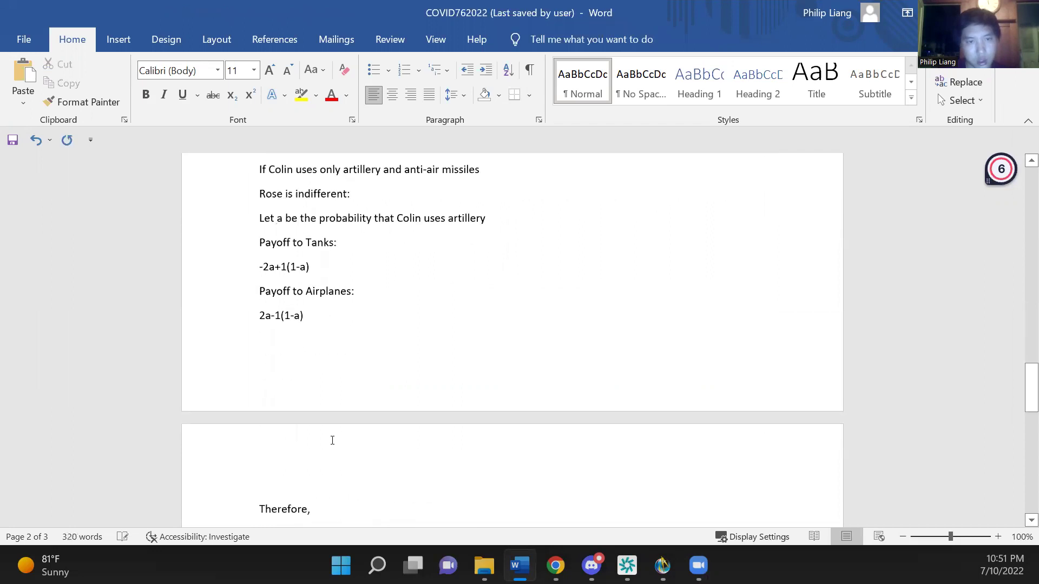
Step: Paste the Rose/Colin payoff table on the blank line under A=1/3
scroll(332, 436, "down", 4)
left_click(312, 431)
key("ctrl+v")
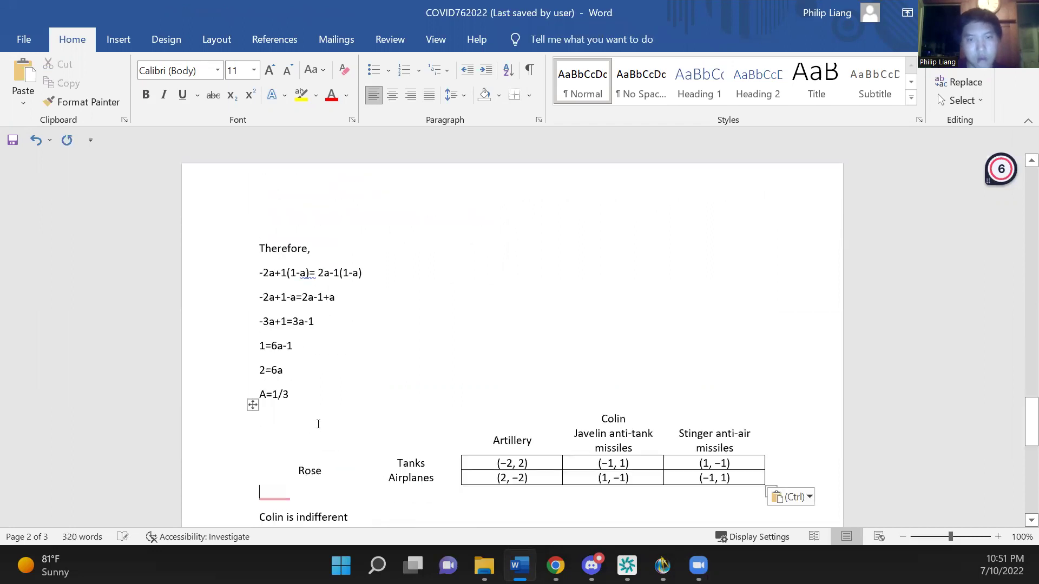
Step: Place the cursor at the end of 'Colin is indifferent'
scroll(428, 353, "down", 2)
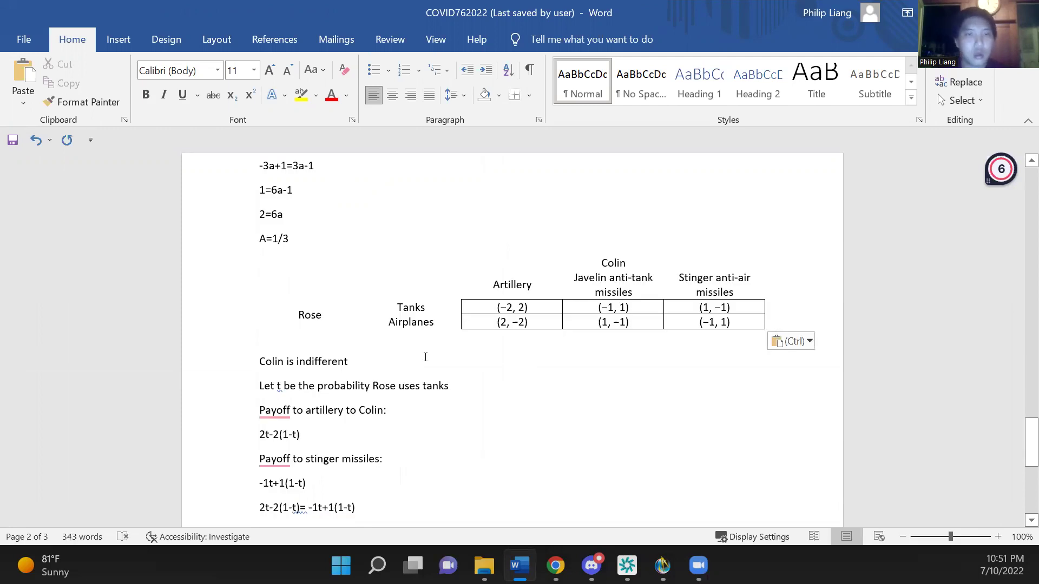
scroll(427, 355, "down", 1)
scroll(425, 358, "down", 1)
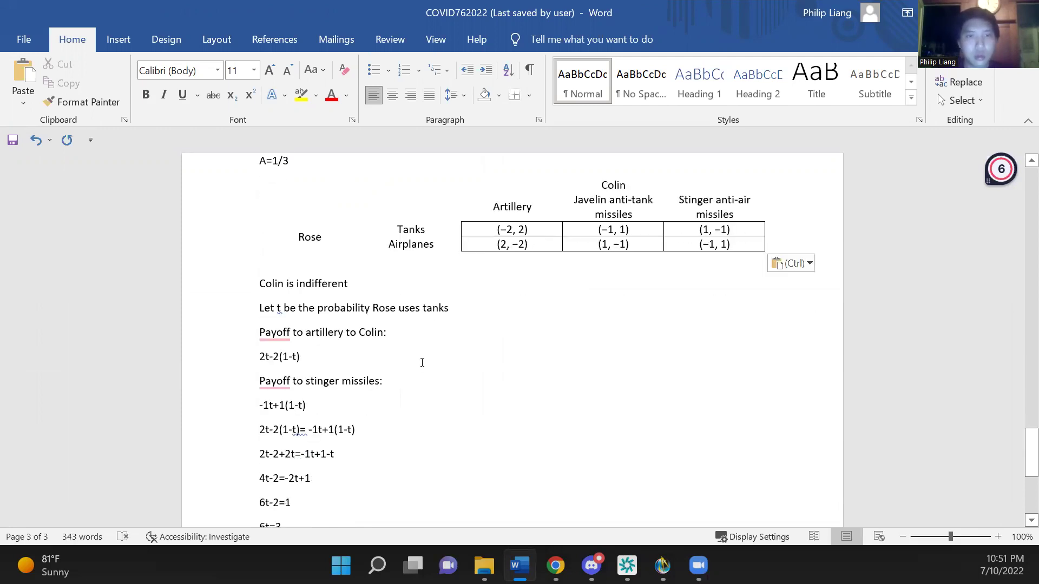
left_click(441, 295)
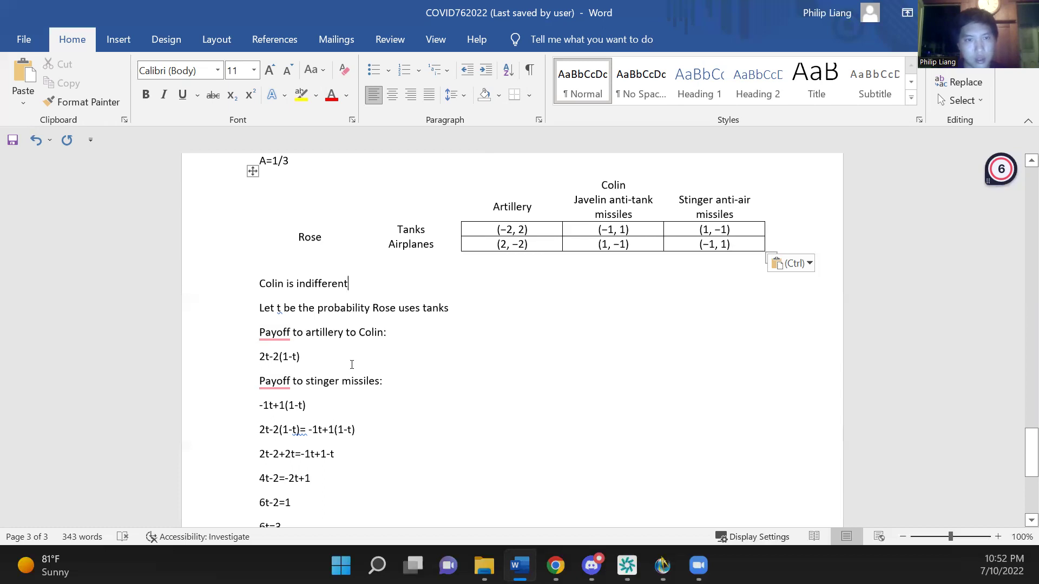
scroll(327, 382, "down", 3)
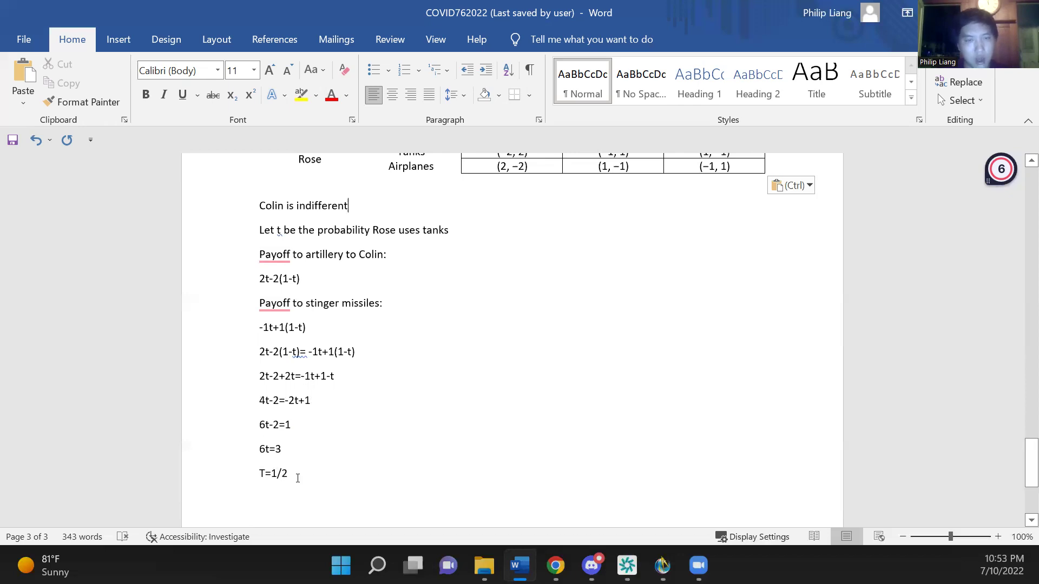
Step: Change the mistyped 'k' in the Airplanes payoff so it reads 1j-1(1-j)
scroll(301, 474, "up", 5)
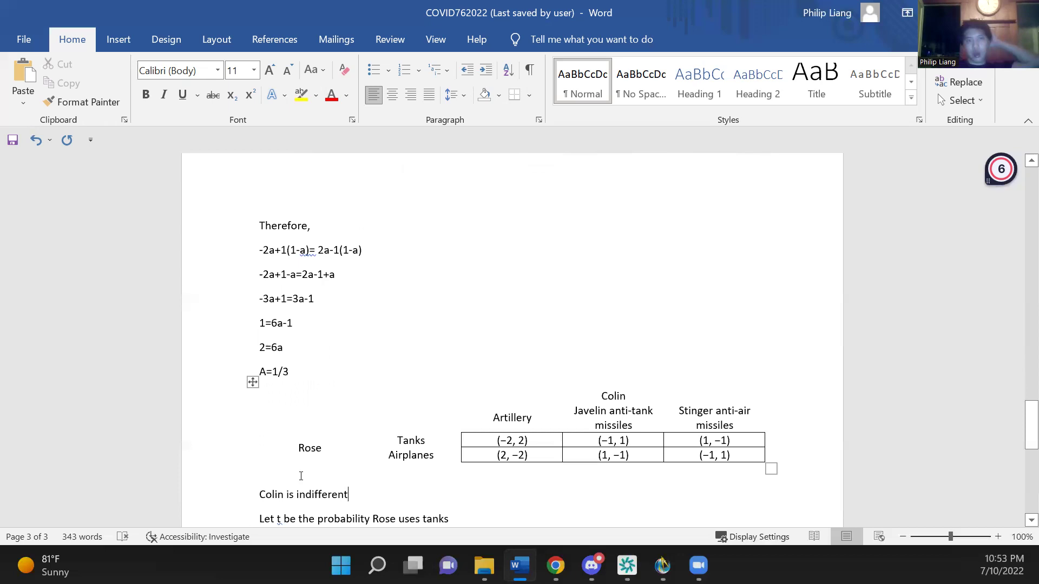
scroll(300, 474, "up", 5)
scroll(299, 477, "up", 3)
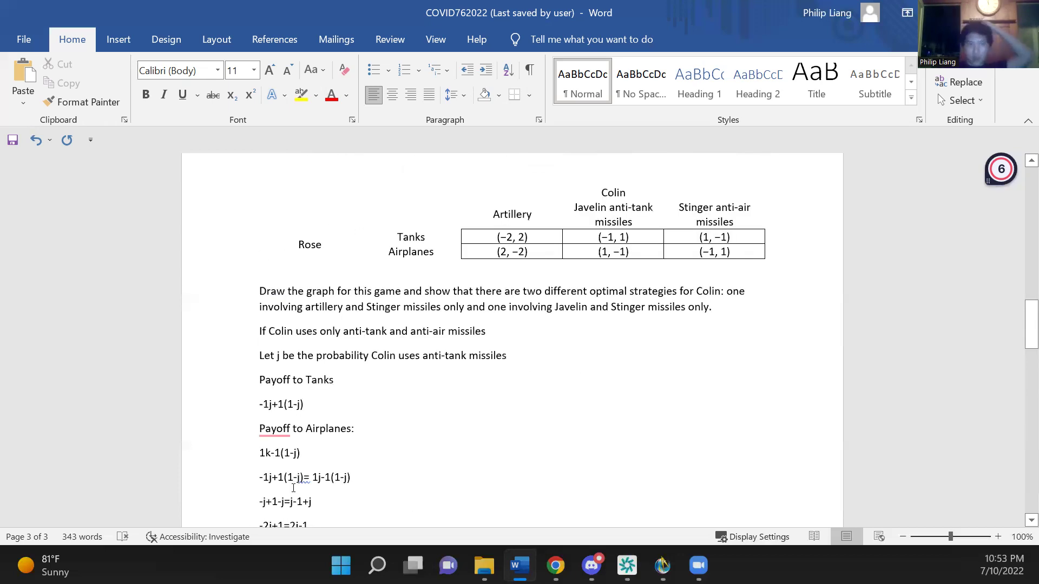
scroll(324, 457, "down", 1)
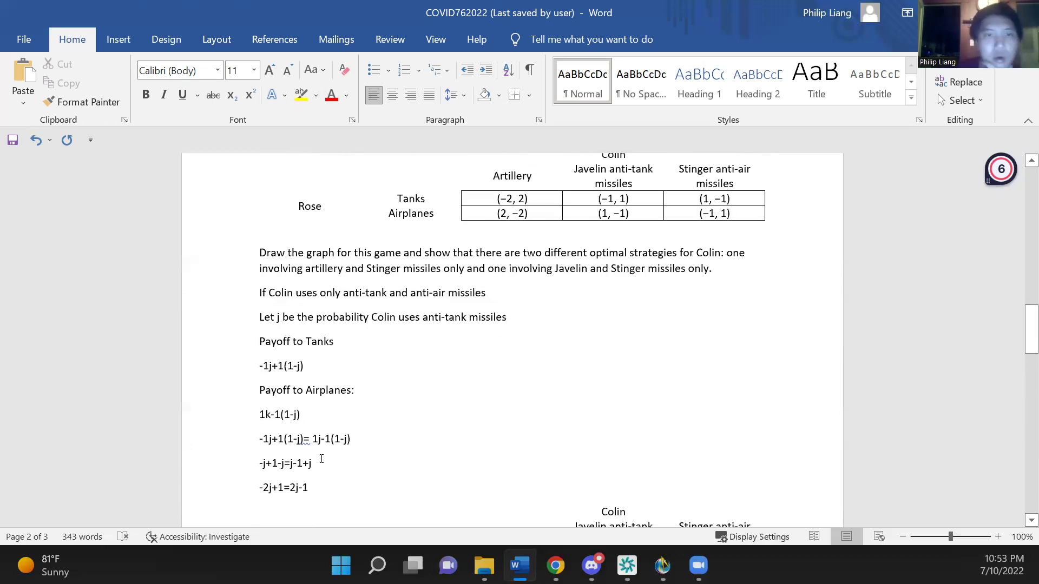
scroll(323, 459, "down", 1)
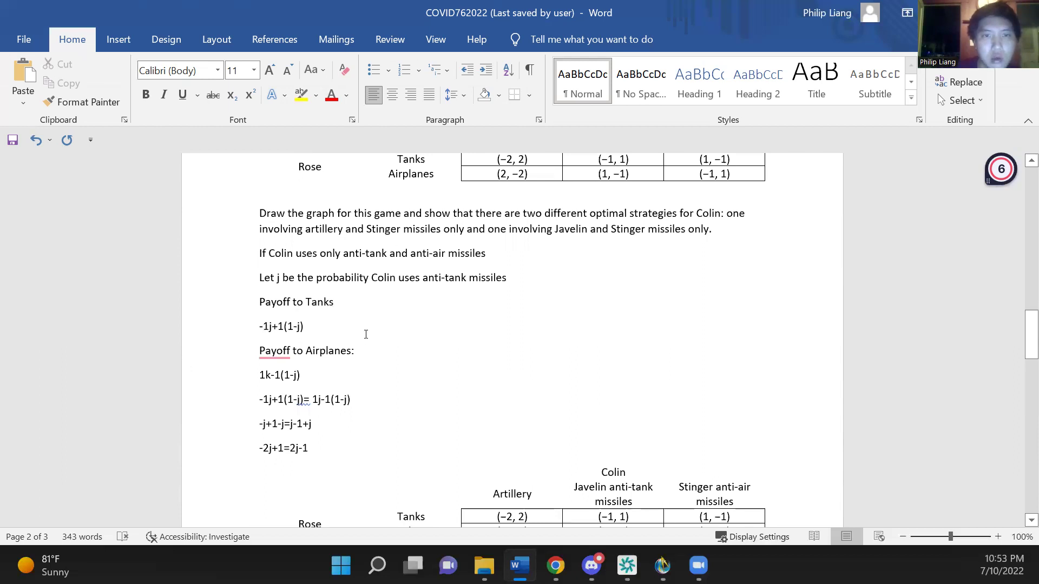
scroll(366, 335, "up", 1)
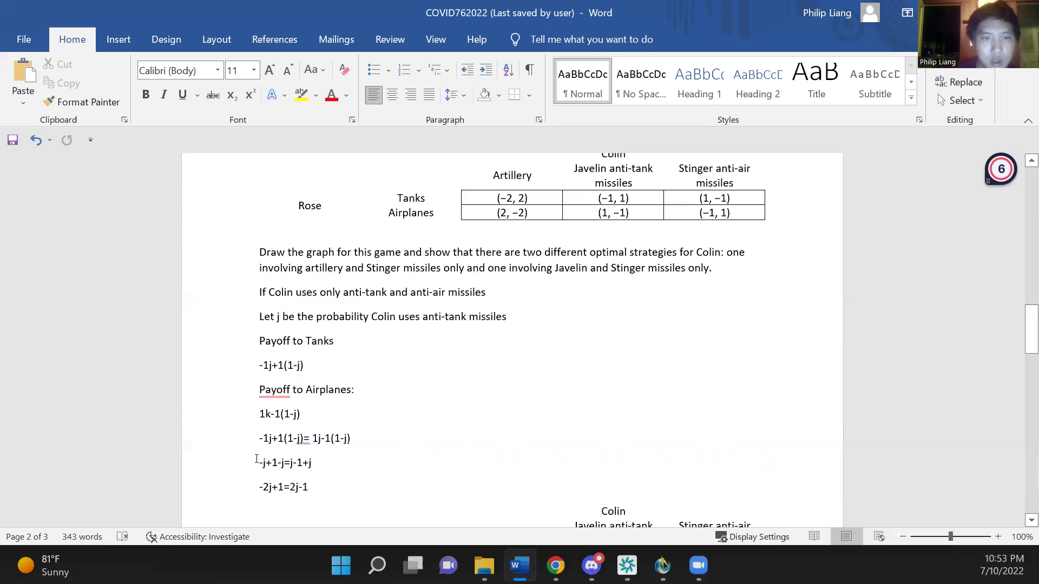
left_click_drag(266, 417, 274, 418)
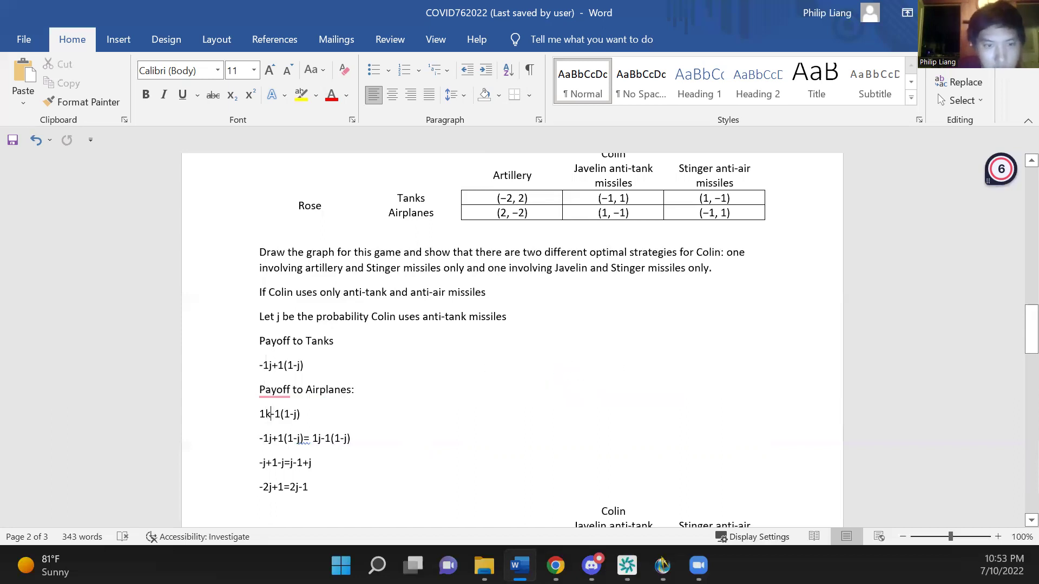
type("j")
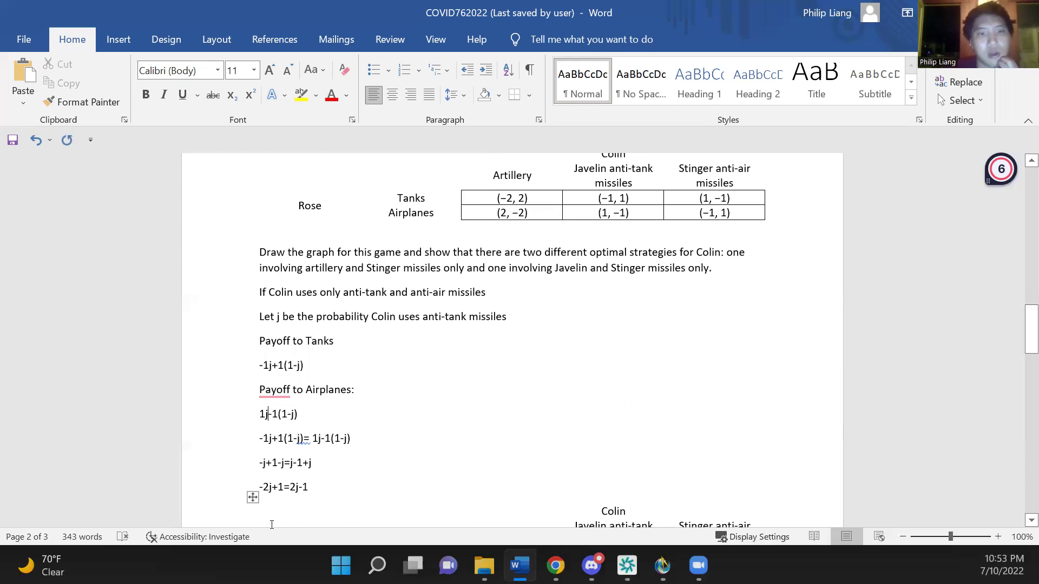
Step: Add an empty line after -2j+1=2j-1
key("Down")
key("Down")
key("Down")
key("End")
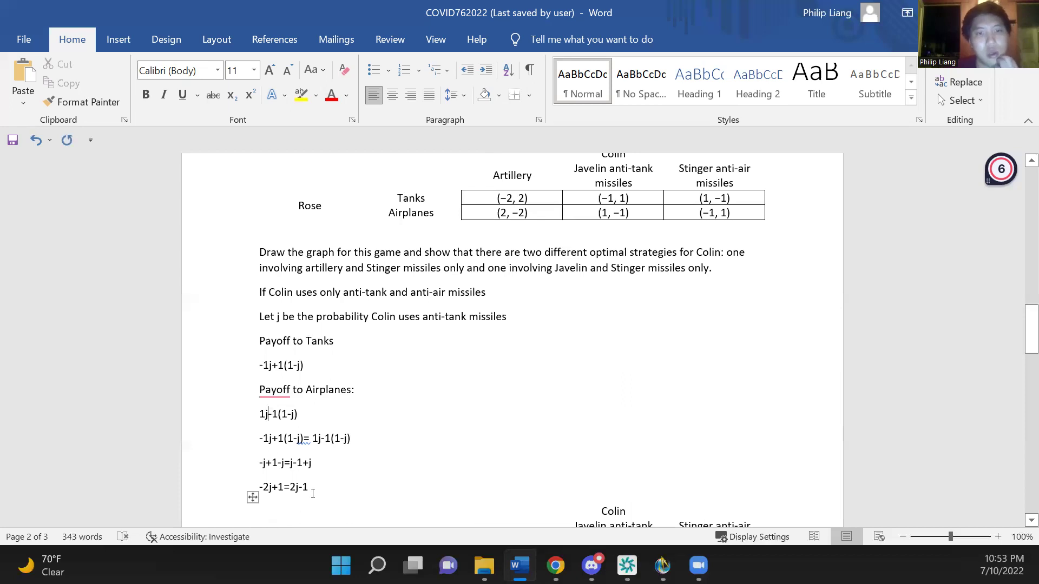
key("Return")
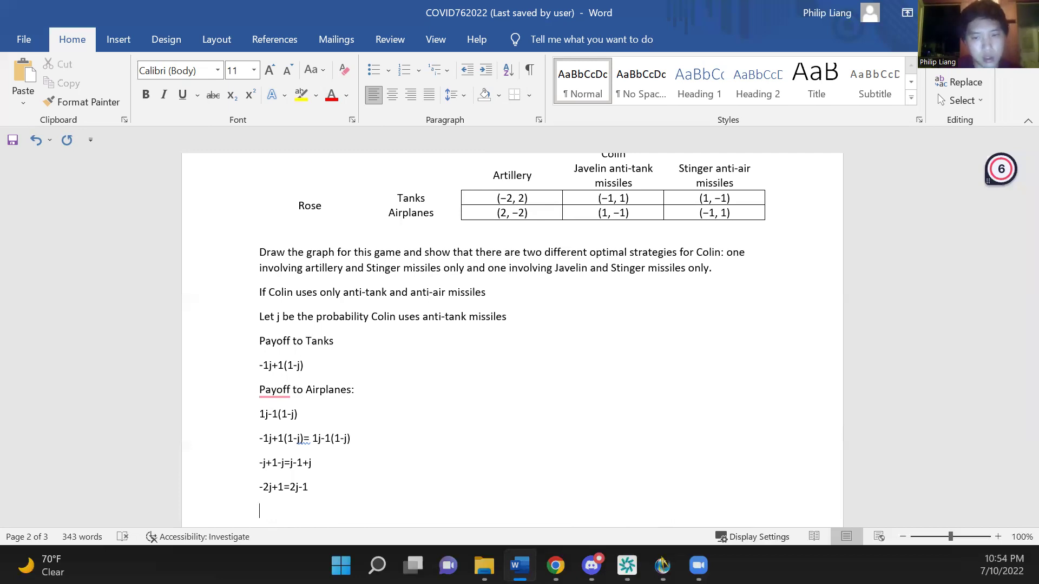
Step: Write -2j+2=2j, 2=4j and J=1/2 on successive lines below -2j+1=2j-1
type("-2")
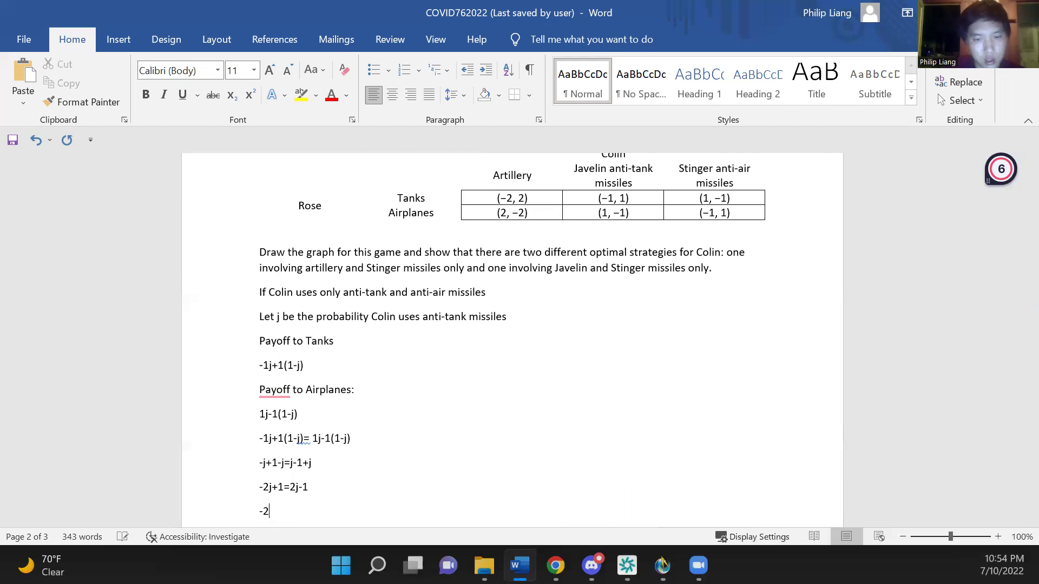
type("j")
key("BackSpace")
type("+2=")
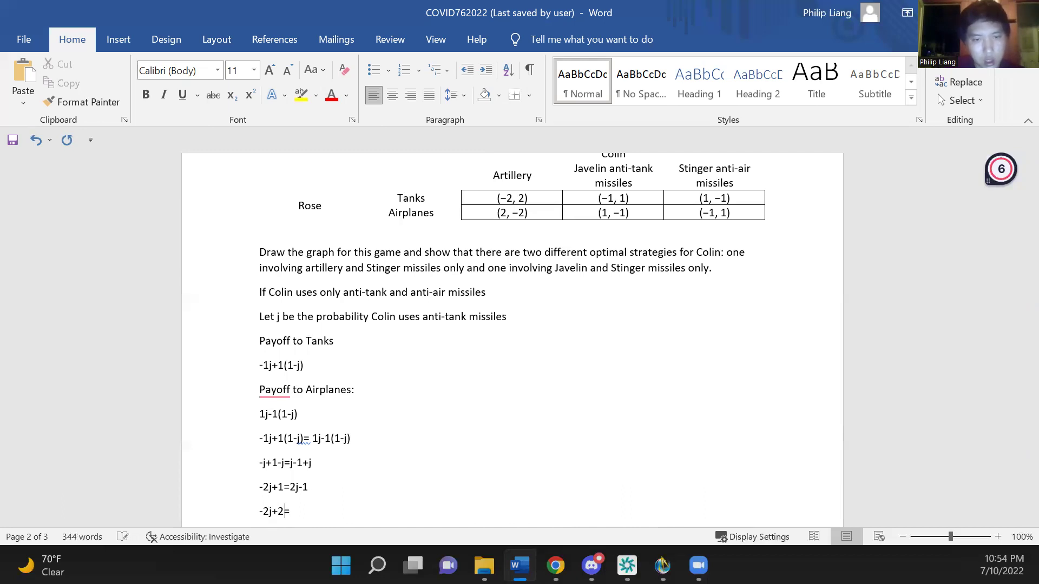
type("2j")
scroll(291, 516, "down", 1)
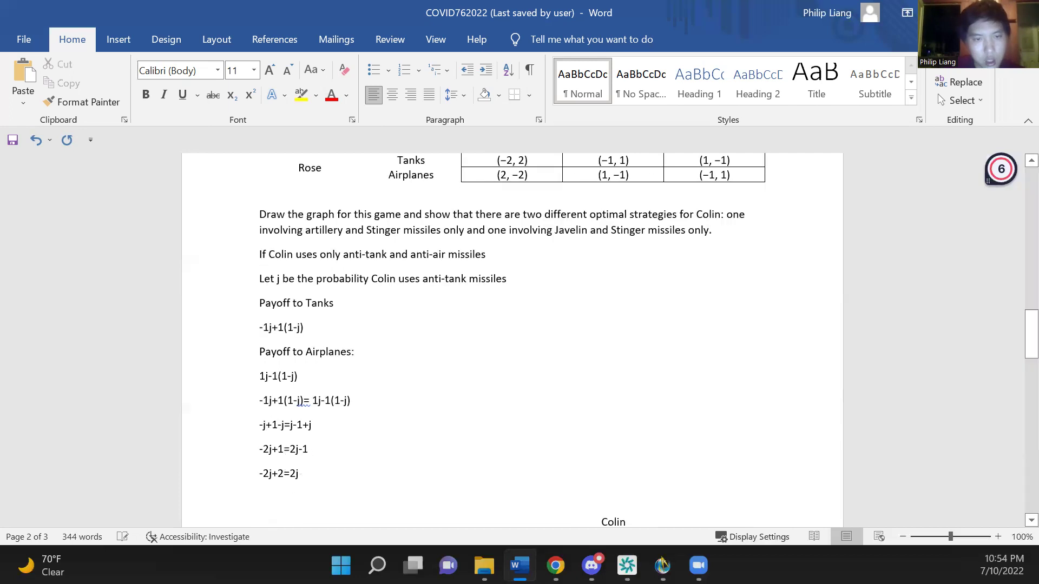
left_click(260, 497)
type("2=4j")
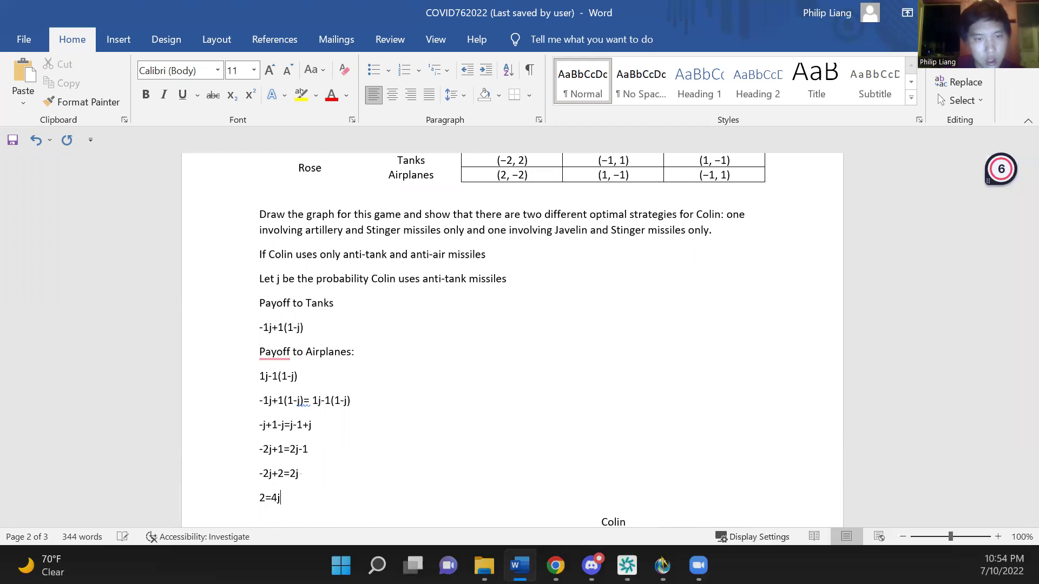
key("Return")
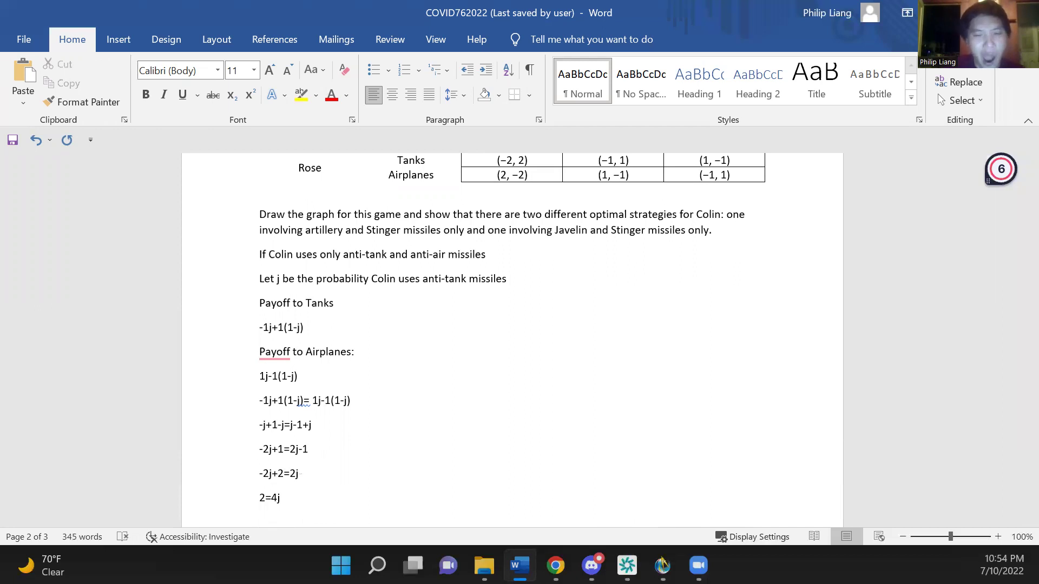
type("J=1")
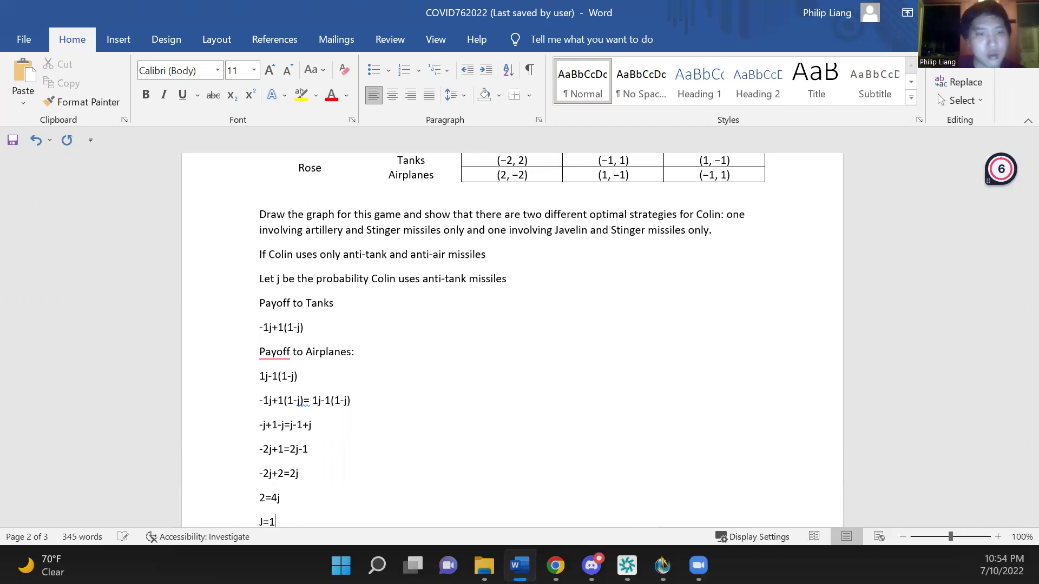
type("/2")
scroll(277, 409, "down", 2)
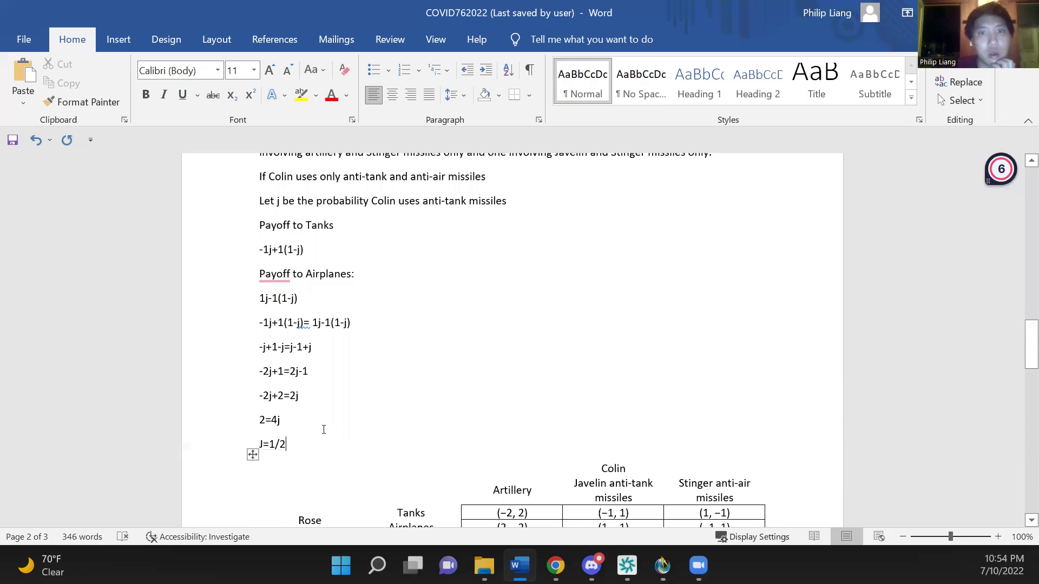
scroll(323, 429, "up", 3)
scroll(406, 235, "up", 1)
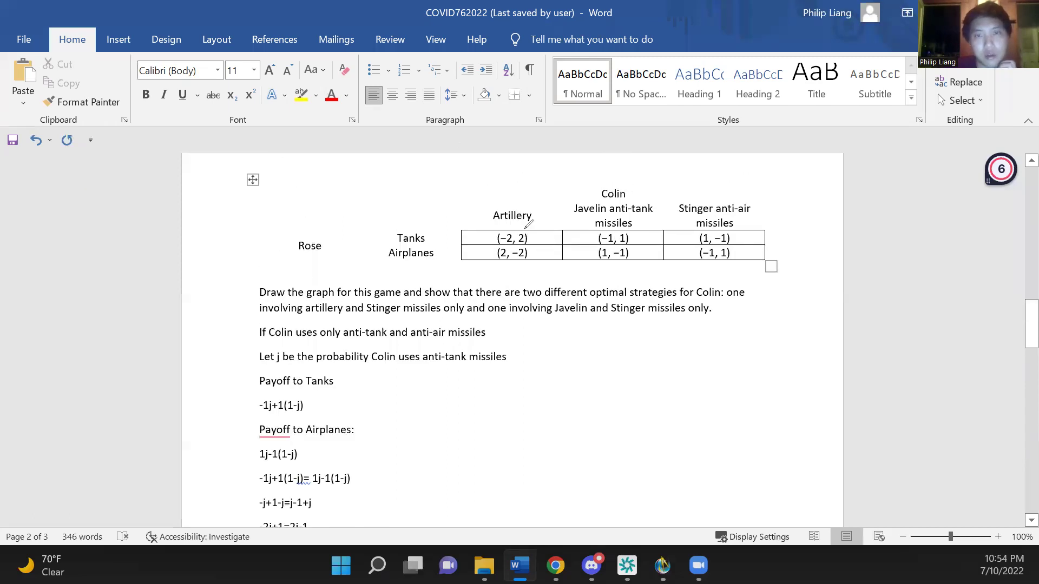
Step: Strike through the Javelin anti-tank column, after erasing a stray stroke on the Artillery column
left_click_drag(519, 208, 514, 265)
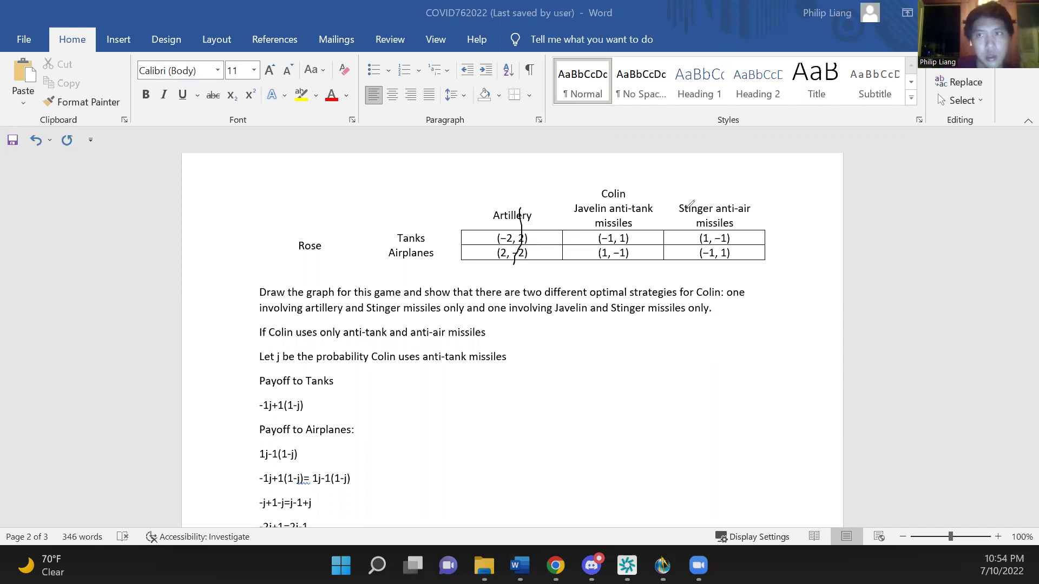
left_click(521, 224)
scroll(494, 246, "down", 5)
scroll(494, 245, "down", 4)
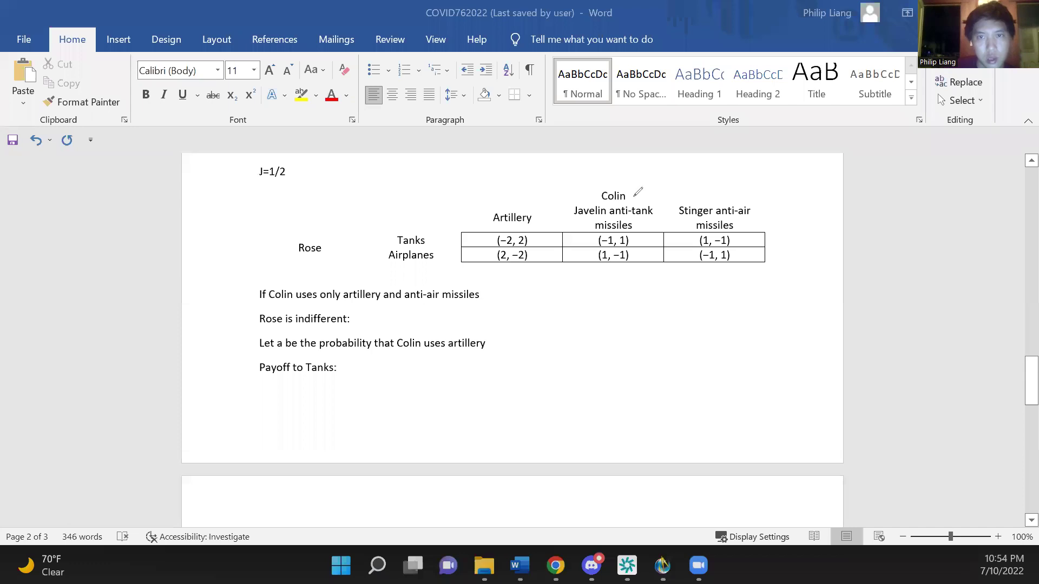
left_click_drag(634, 195, 598, 276)
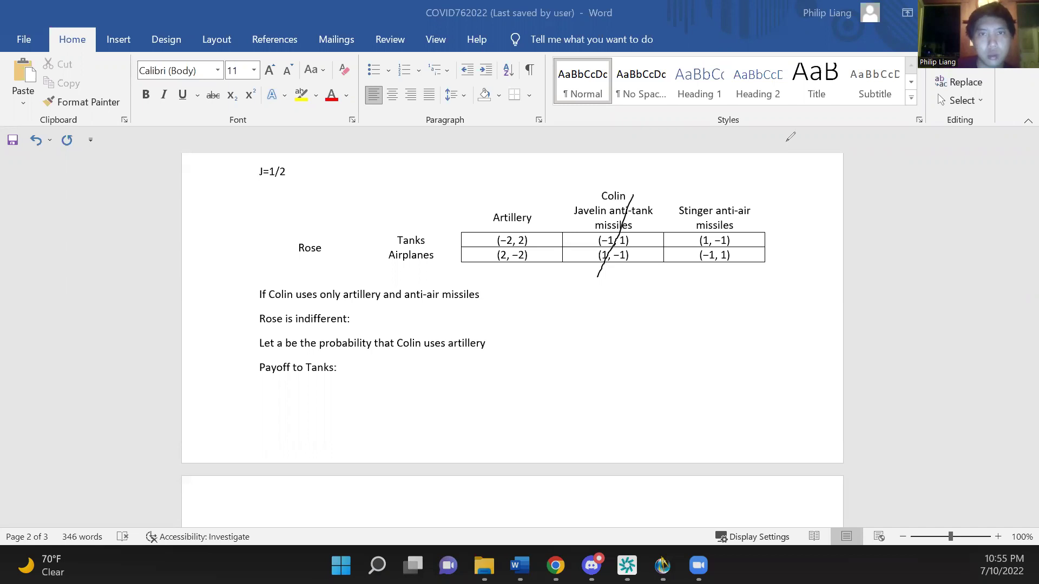
Step: Hide the white space between pages 2 and 3, then read through the A=1/3 working
scroll(477, 159, "down", 3)
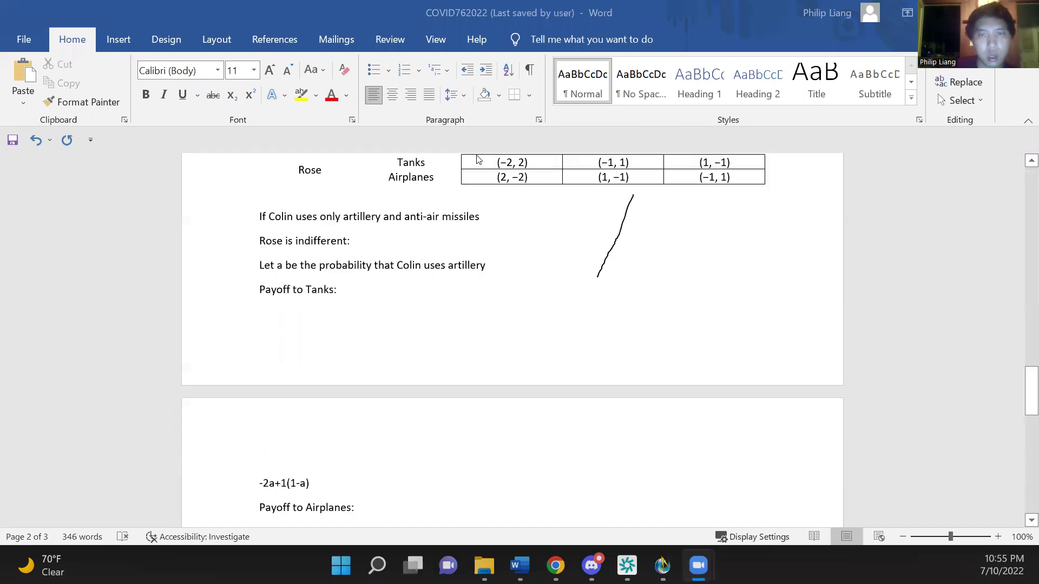
scroll(478, 159, "up", 3)
scroll(440, 357, "down", 3)
left_click(510, 394)
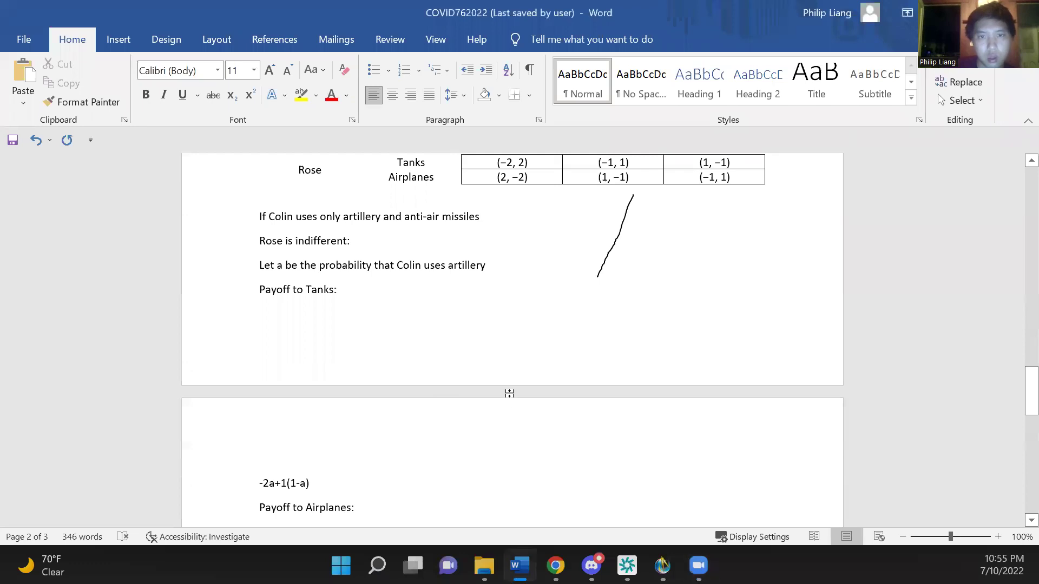
double_click(511, 393)
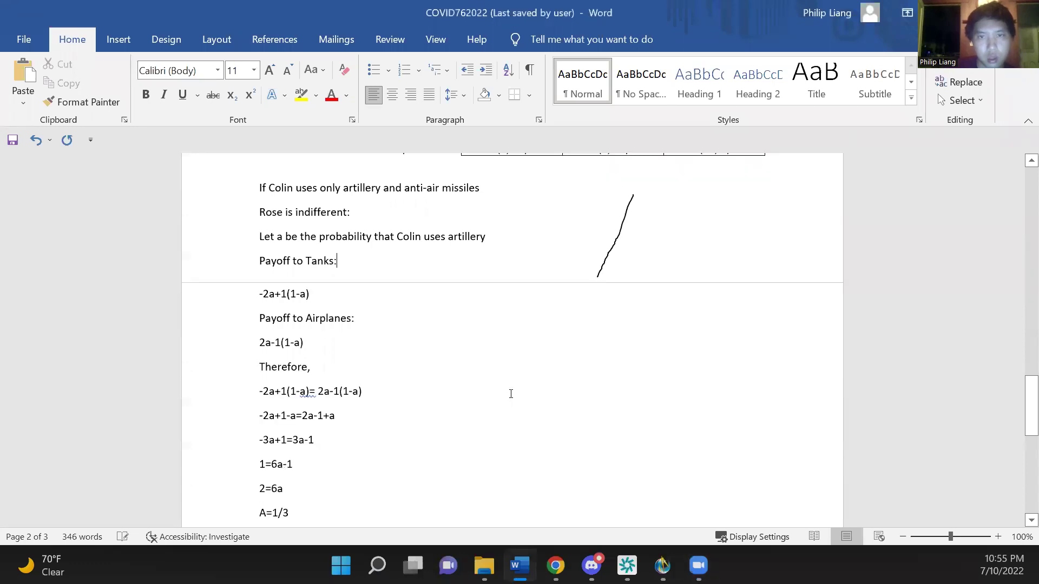
scroll(511, 393, "up", 2)
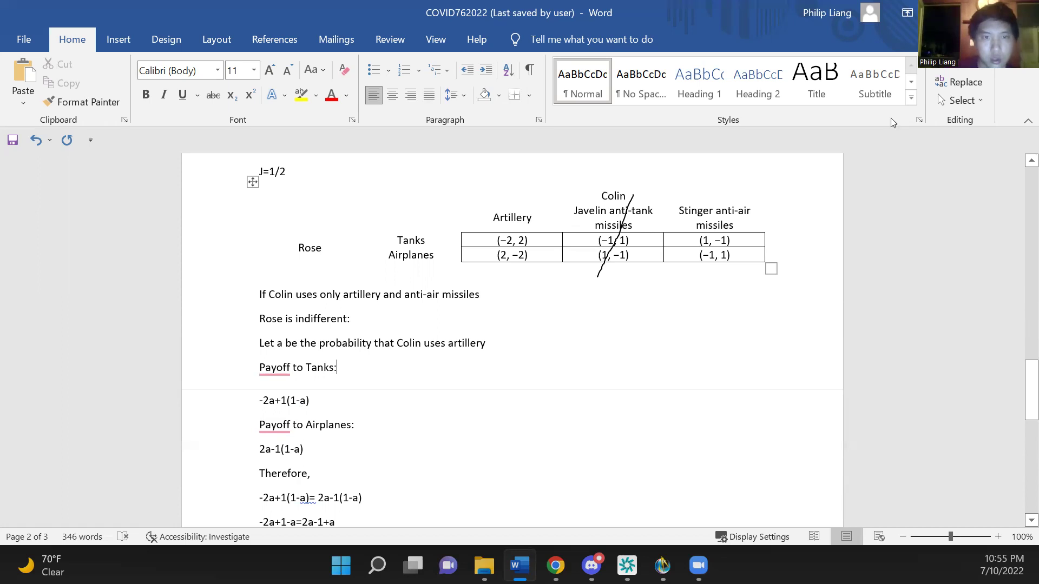
scroll(412, 359, "down", 3)
scroll(412, 359, "down", 3)
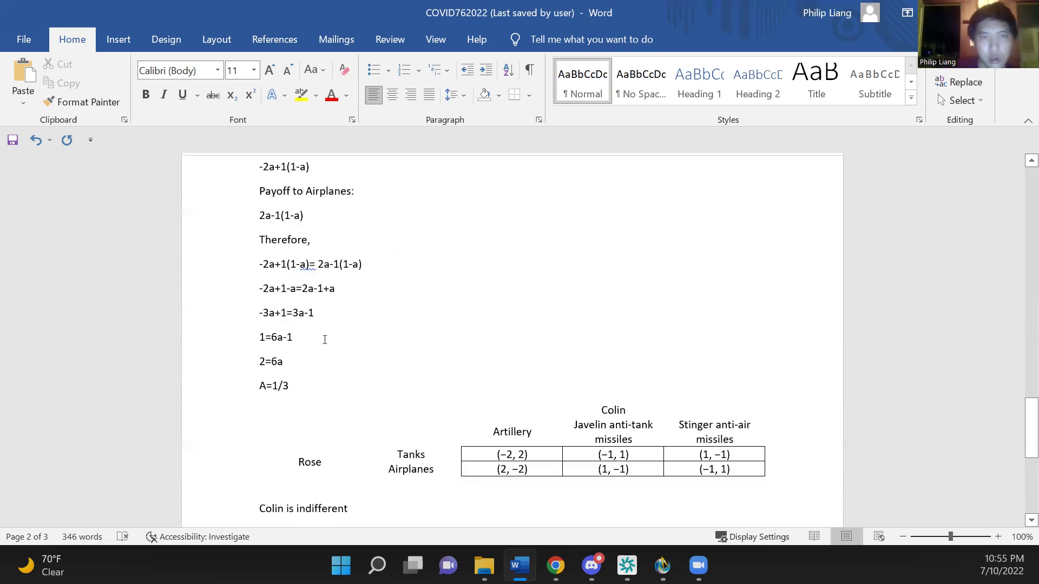